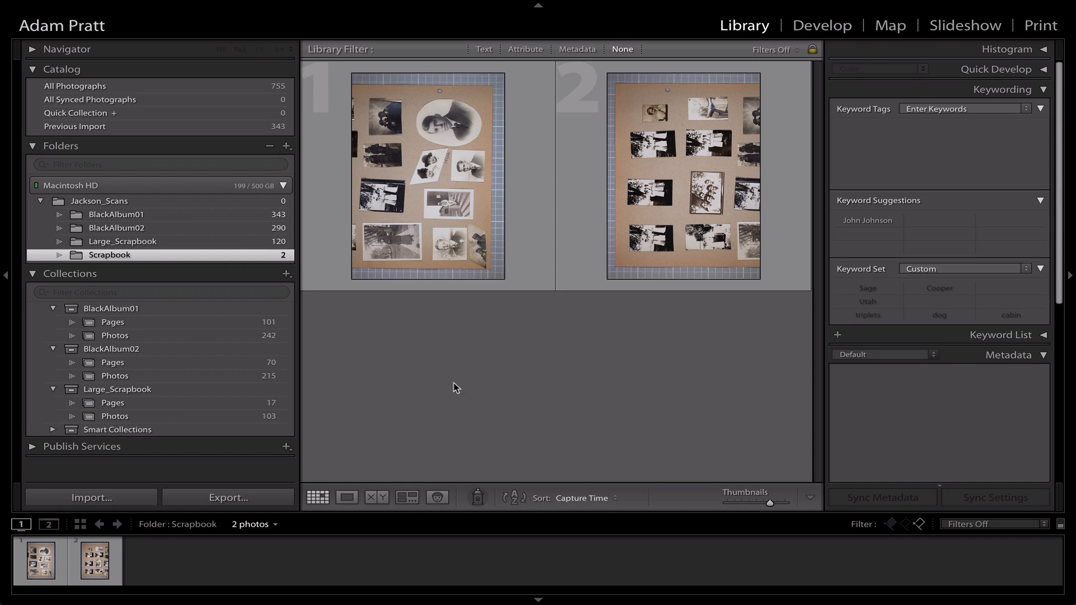
Step: Select both scans in the Scrapbook folder and rotate them 90 degrees clockwise
{"action": "key", "text": "super+a"}
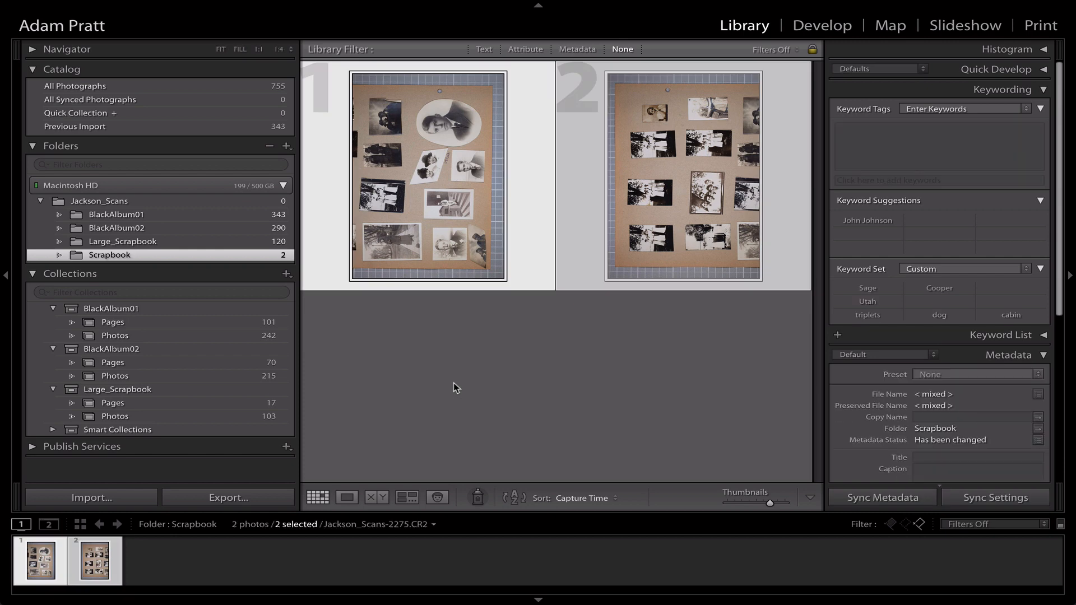
{"action": "key", "text": "super+d"}
{"action": "key", "text": "super+a"}
{"action": "key", "text": "super+bracketright"}
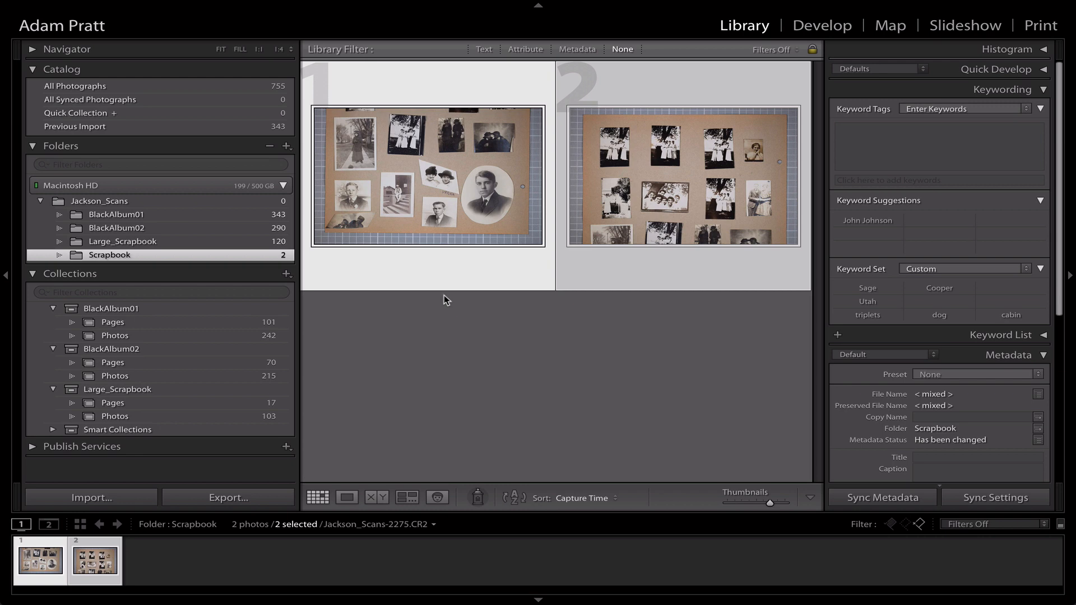
Step: Group the two rotated scans into a single stack and keep it collapsed
{"action": "left_click", "coordinate": [273, 7]}
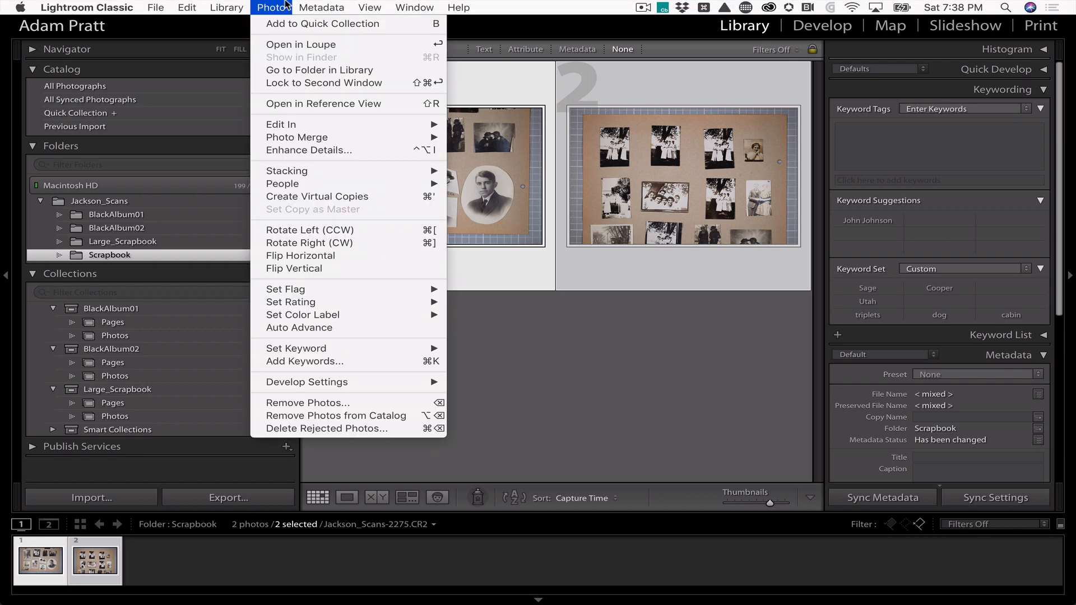
{"action": "mouse_move", "coordinate": [298, 172]}
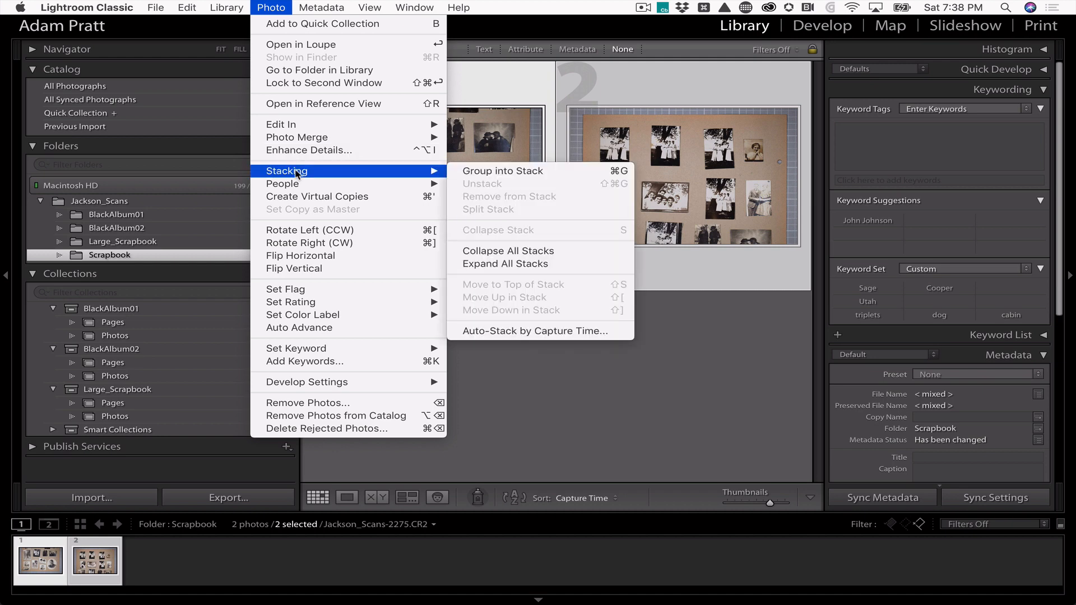
{"action": "left_click", "coordinate": [600, 175]}
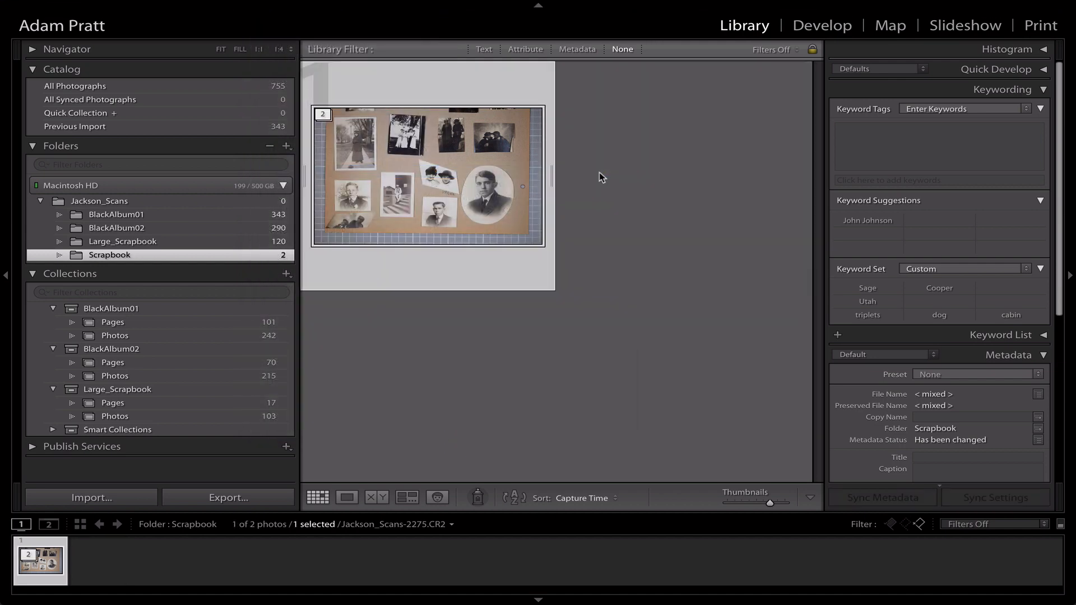
{"action": "left_click", "coordinate": [323, 115]}
{"action": "left_click", "coordinate": [324, 116]}
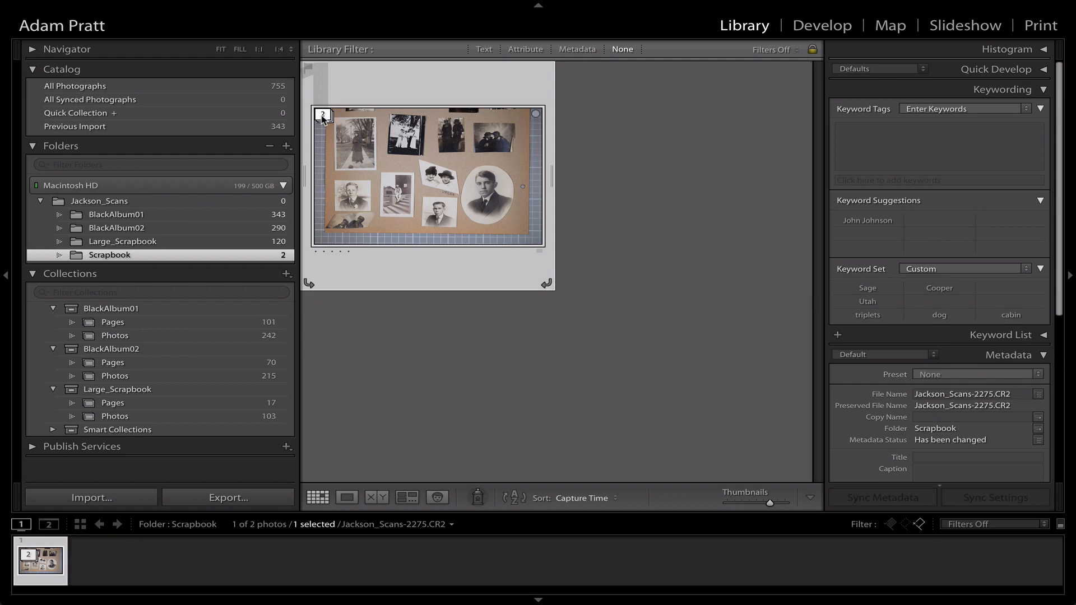
{"action": "left_click", "coordinate": [323, 116]}
{"action": "left_click", "coordinate": [323, 116]}
Step: Merge the stacked scans into a panorama with the Perspective projection, without auto crop or boundary warp
{"action": "mouse_move", "coordinate": [257, 5]}
{"action": "mouse_move", "coordinate": [298, 4]}
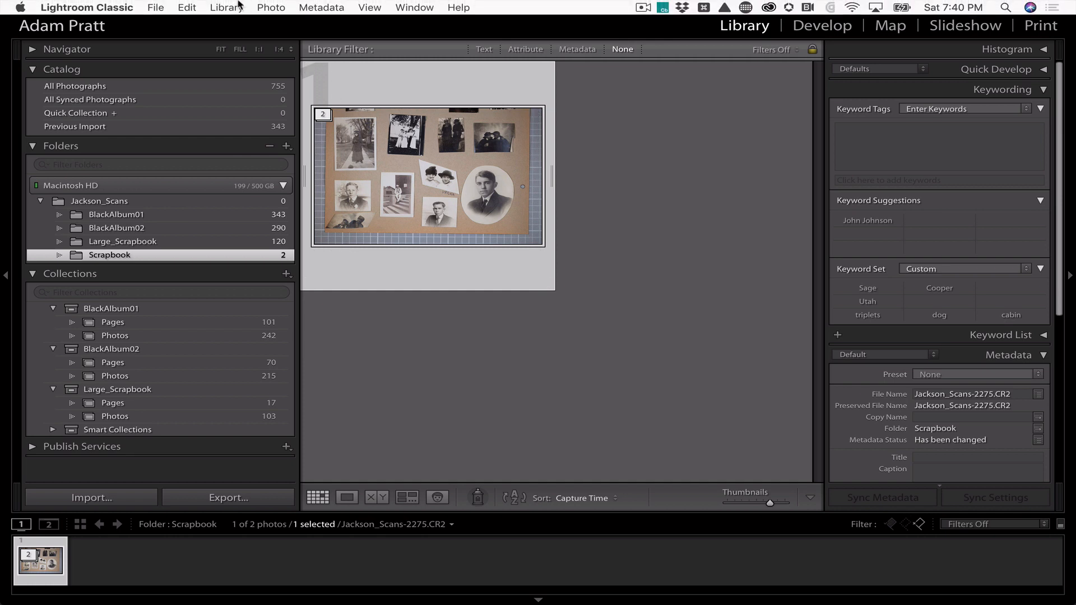
{"action": "left_click", "coordinate": [271, 7]}
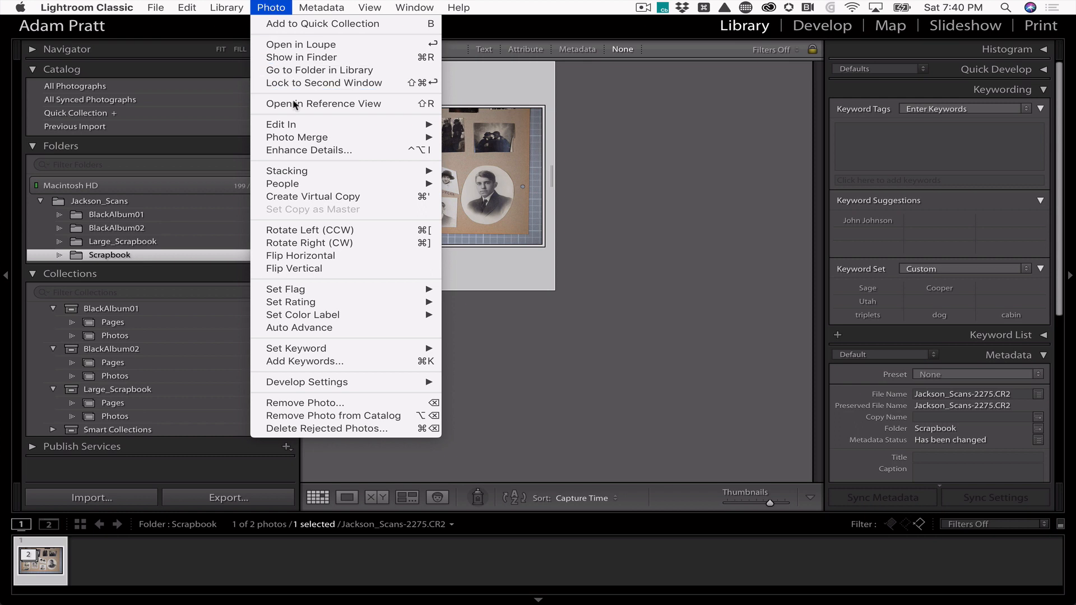
{"action": "mouse_move", "coordinate": [309, 143]}
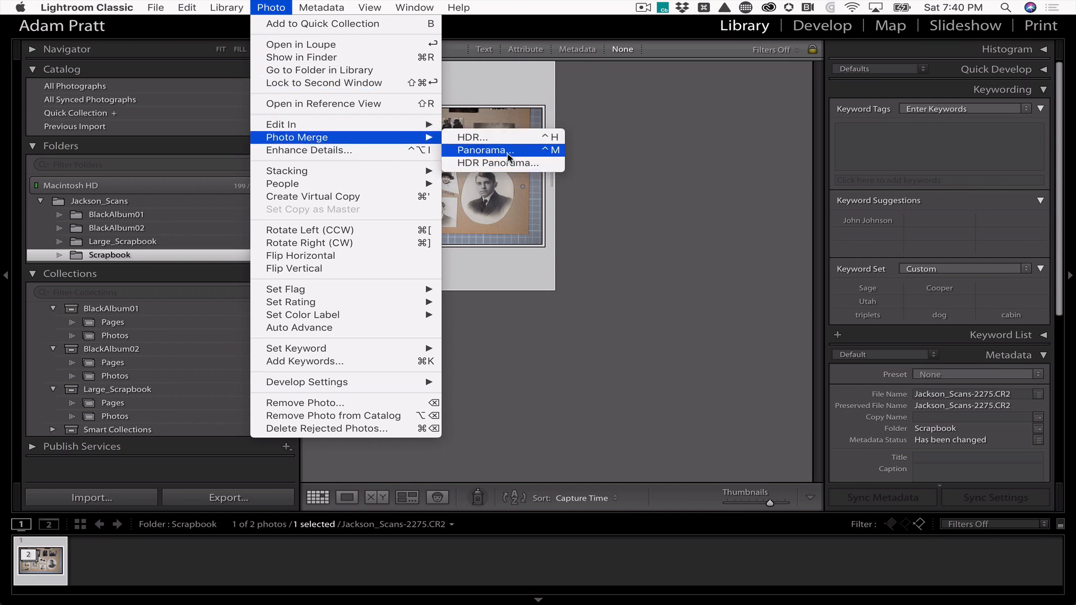
{"action": "mouse_move", "coordinate": [426, 125]}
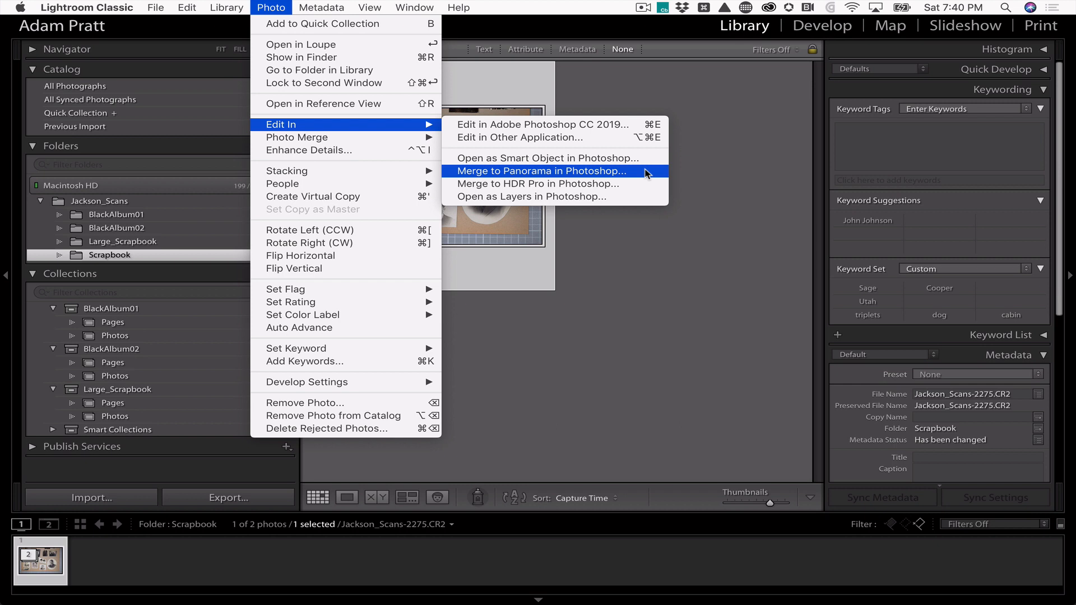
{"action": "mouse_move", "coordinate": [394, 140]}
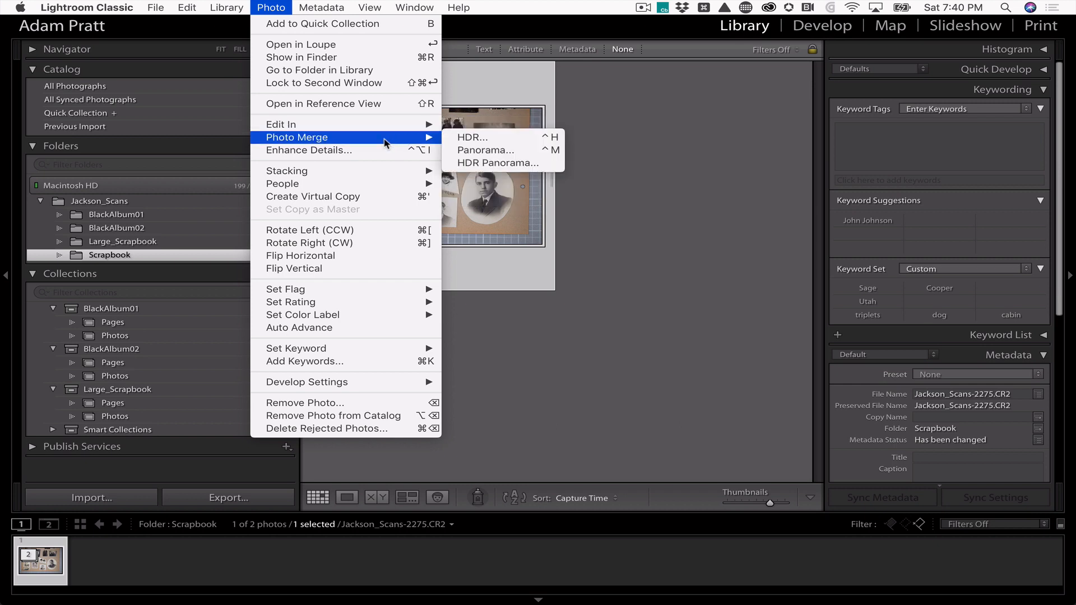
{"action": "left_click", "coordinate": [527, 149]}
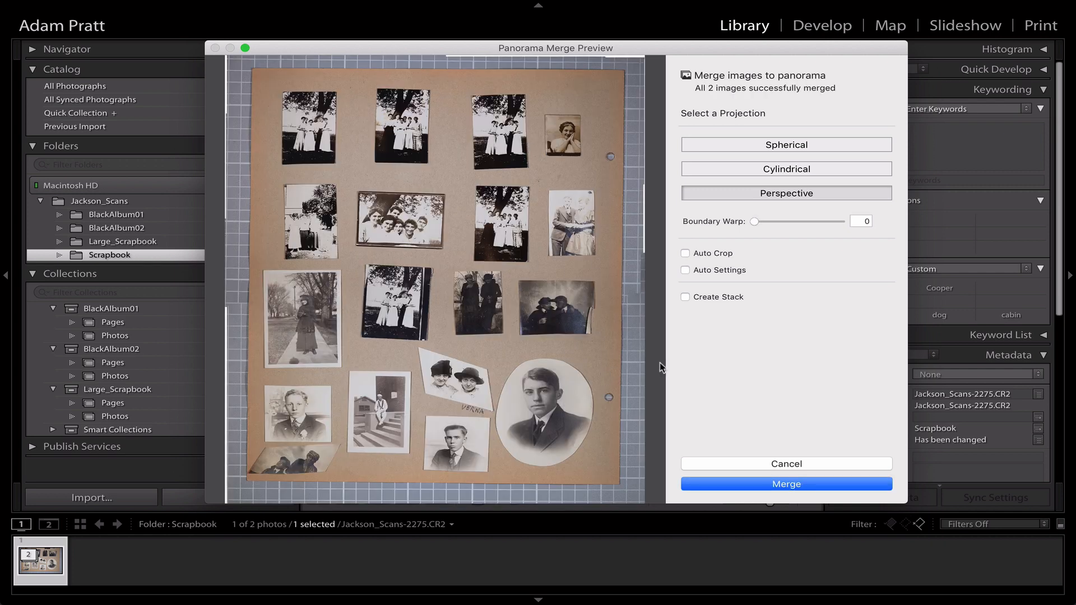
{"action": "left_click", "coordinate": [735, 484]}
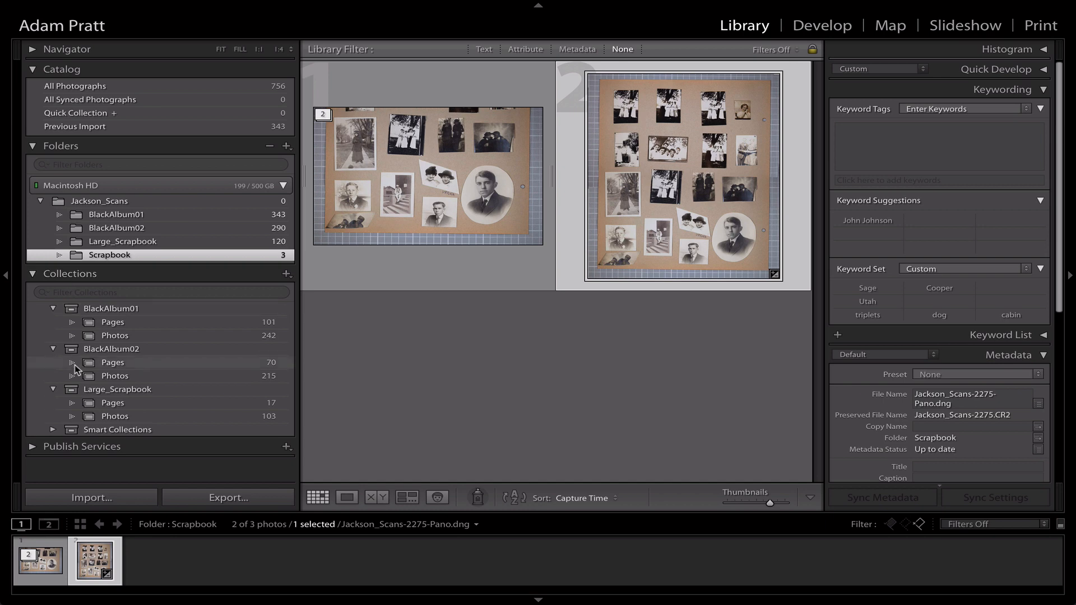
Step: Create a top-level collection set named Scrapbook
{"action": "left_click", "coordinate": [286, 274]}
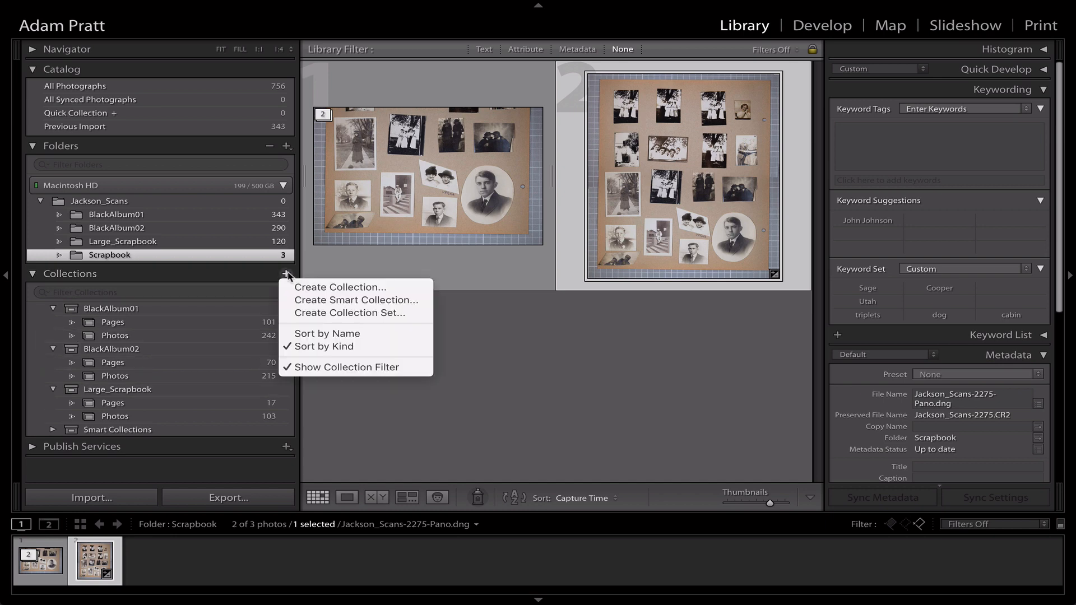
{"action": "left_click", "coordinate": [371, 313]}
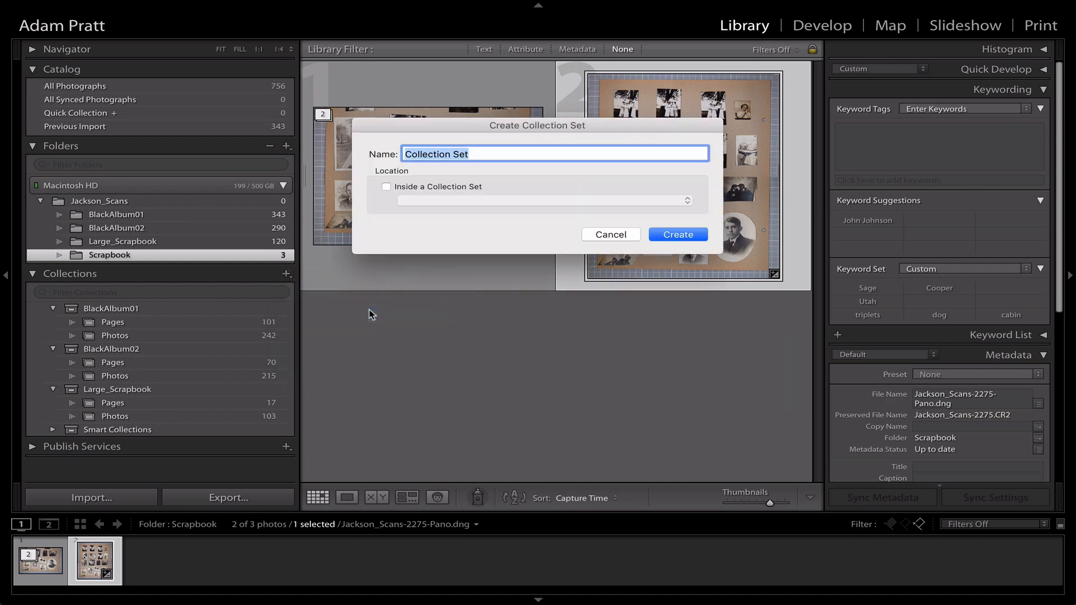
{"action": "type", "text": "Scrapbook"}
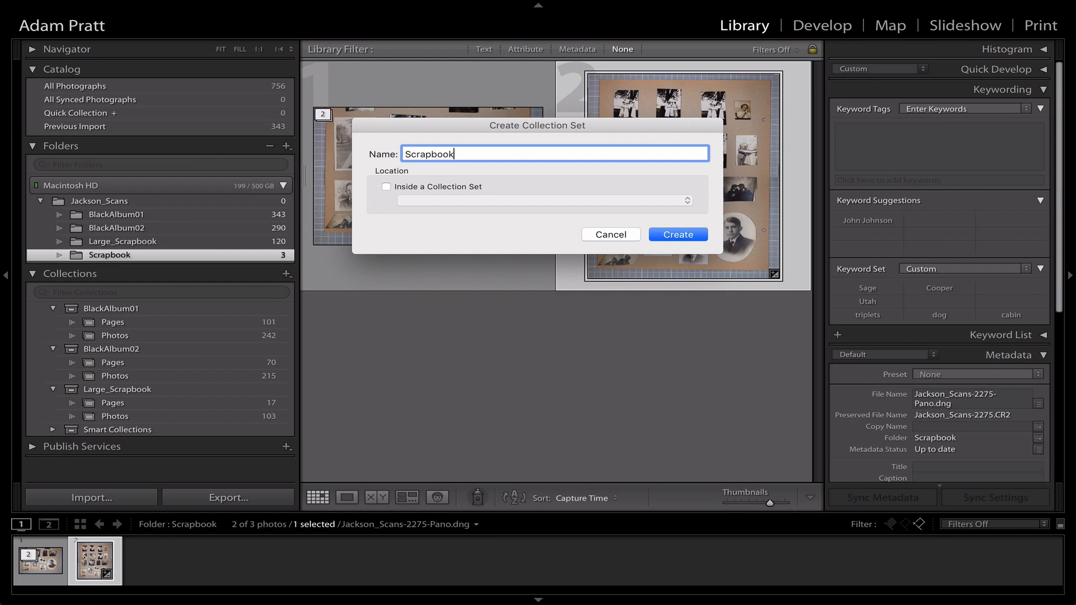
{"action": "left_click", "coordinate": [668, 234]}
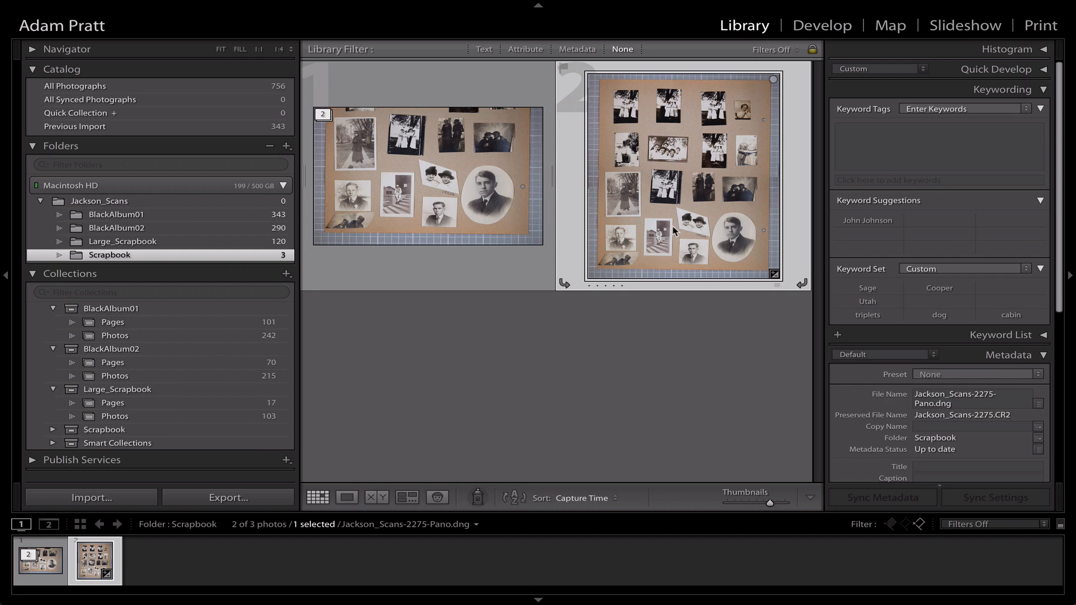
Step: Create a collection named Pages inside the Scrapbook set, including the selected panorama without making a new virtual copy
{"action": "right_click", "coordinate": [108, 432]}
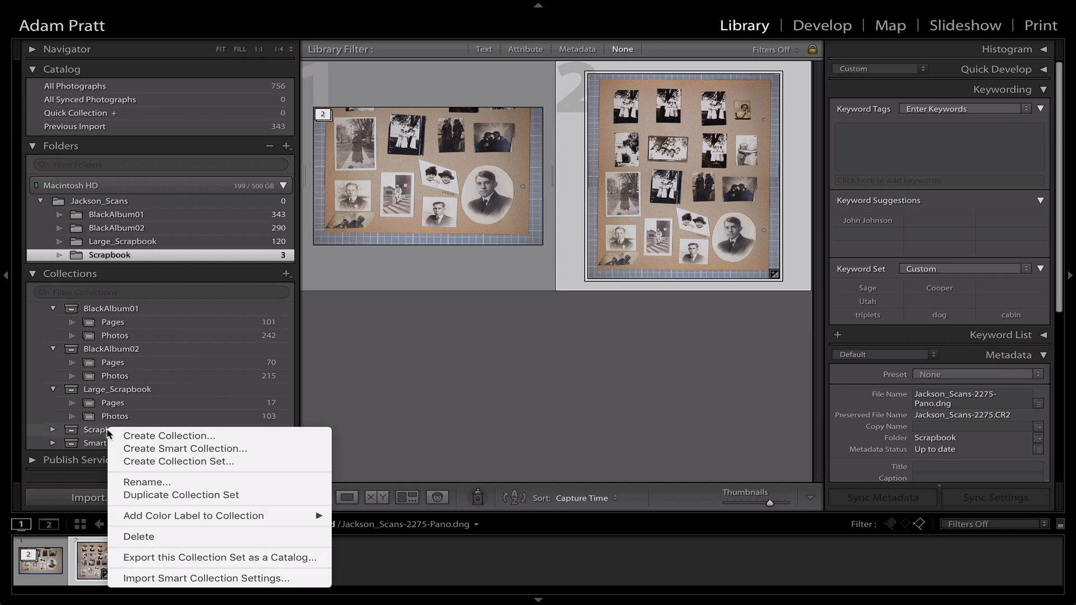
{"action": "left_click", "coordinate": [254, 440]}
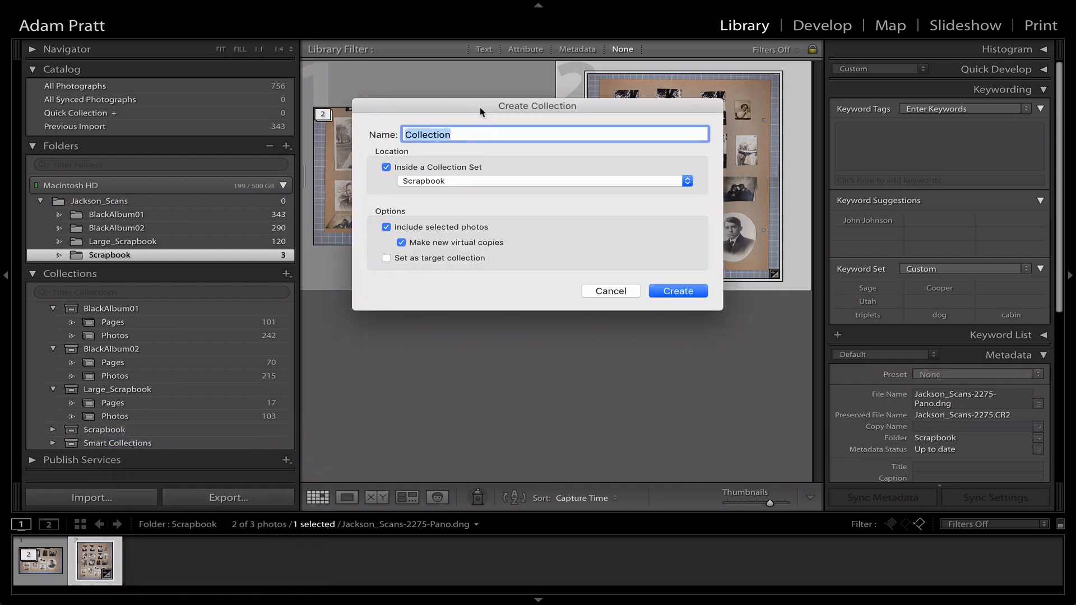
{"action": "type", "text": "Pages"}
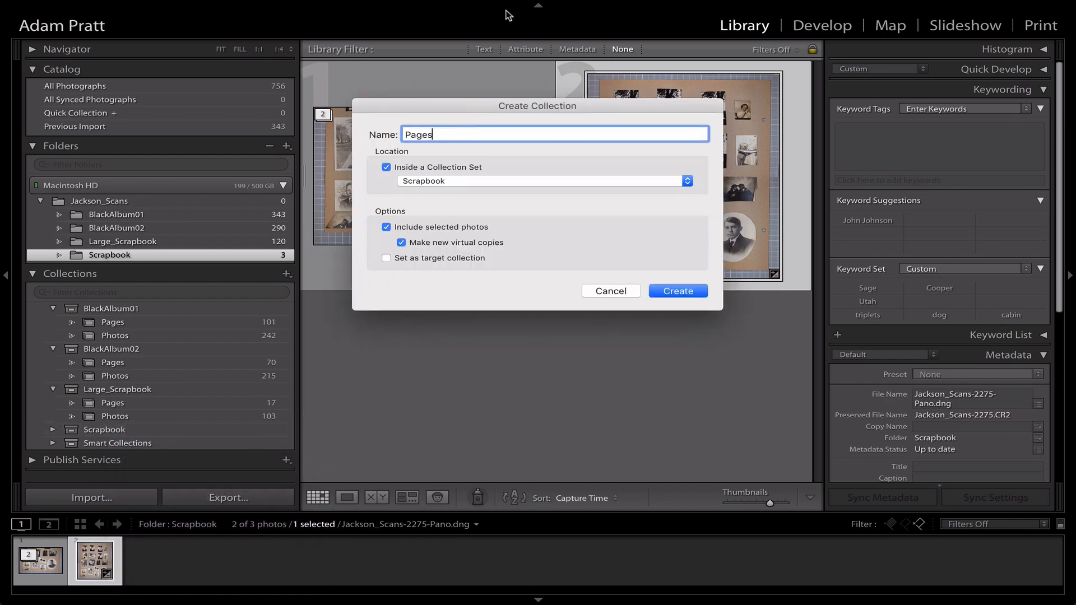
{"action": "left_click", "coordinate": [446, 182]}
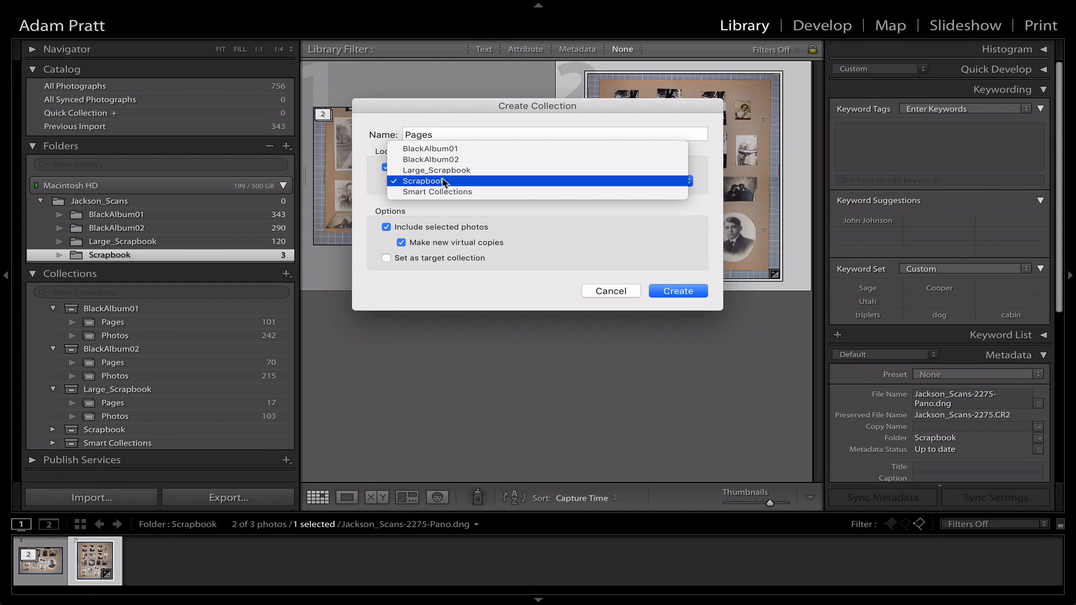
{"action": "left_click", "coordinate": [476, 181]}
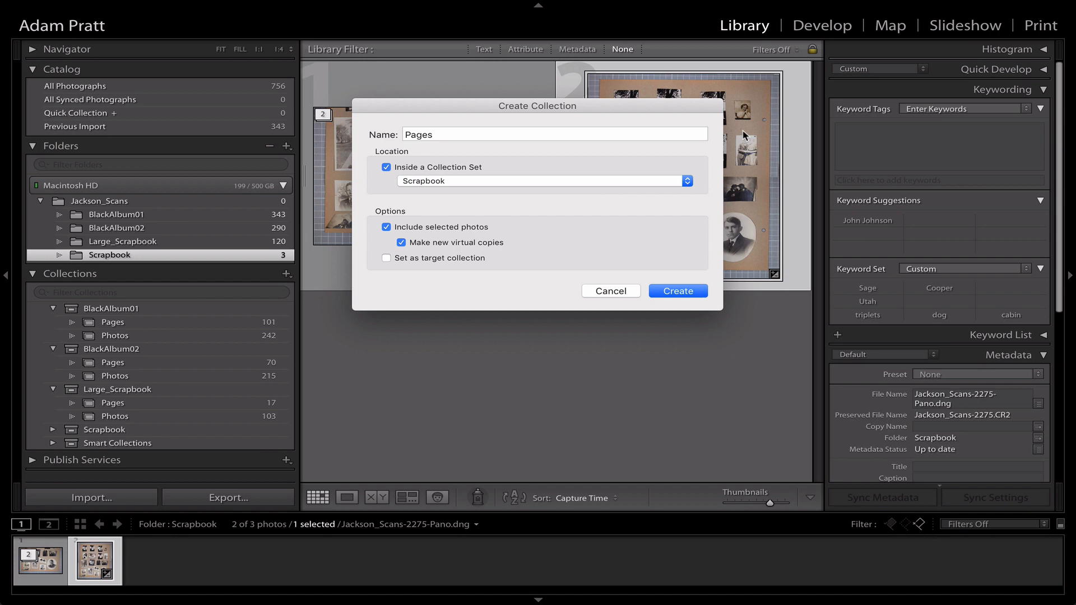
{"action": "left_click", "coordinate": [421, 244]}
{"action": "left_click", "coordinate": [686, 292]}
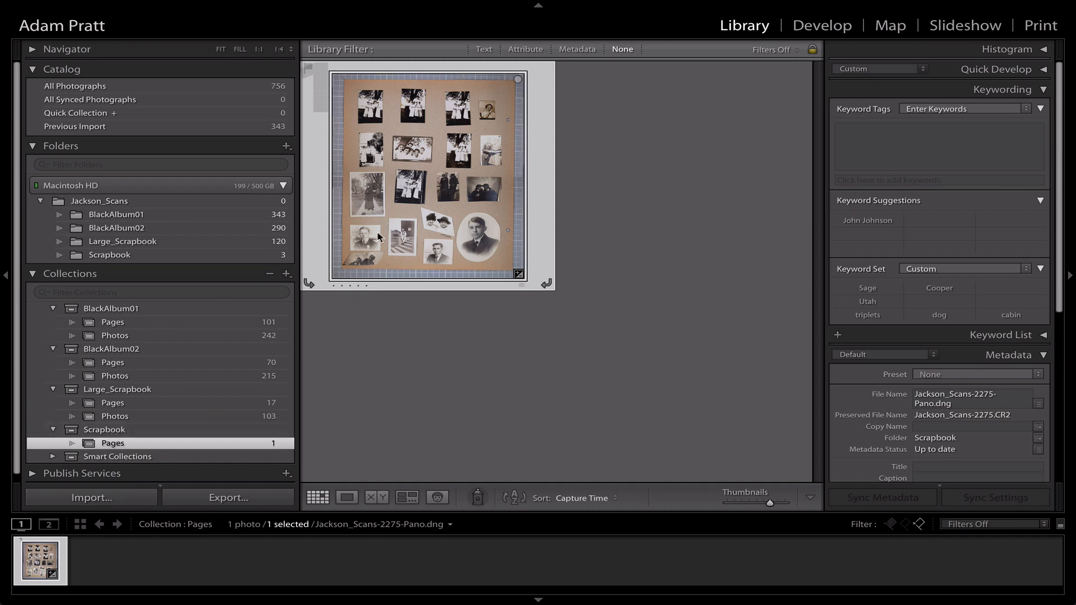
Step: Create a collection named Photos inside the Scrapbook set, including the selected panorama as a new virtual copy
{"action": "right_click", "coordinate": [111, 432]}
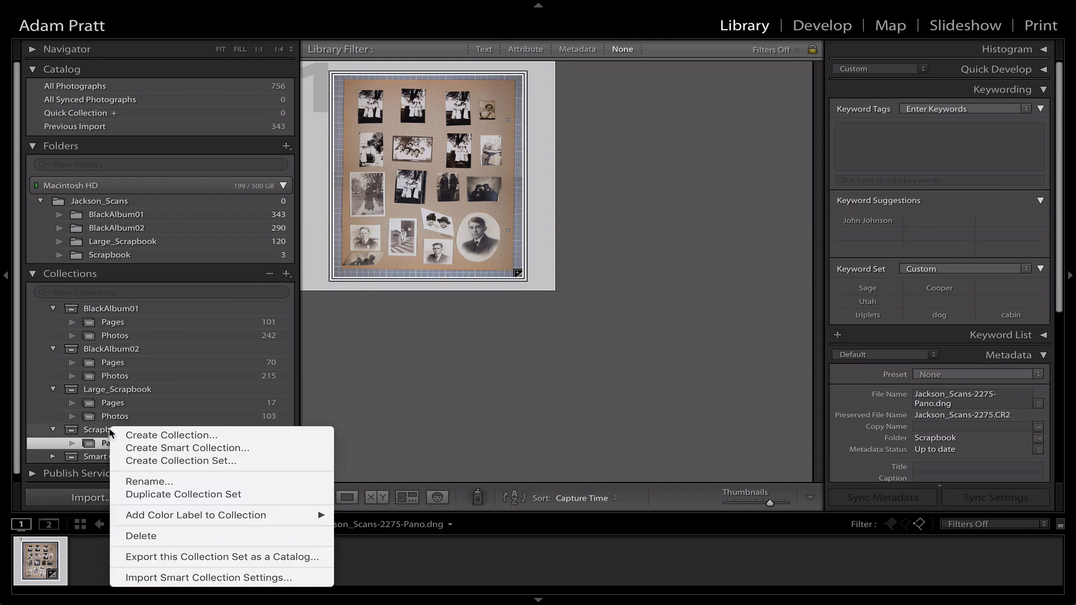
{"action": "left_click", "coordinate": [196, 435]}
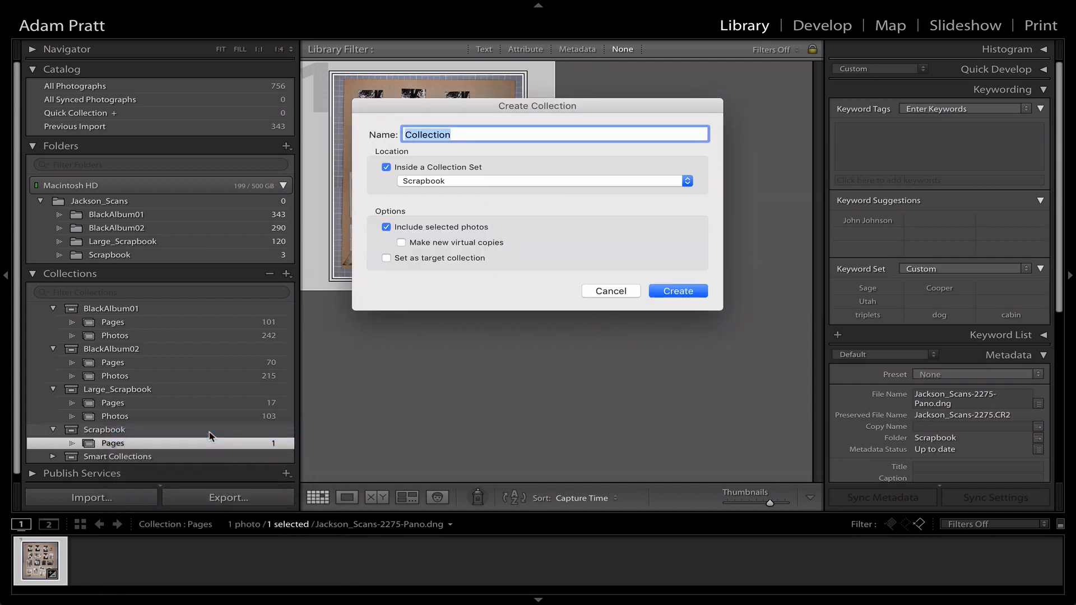
{"action": "type", "text": "Photos"}
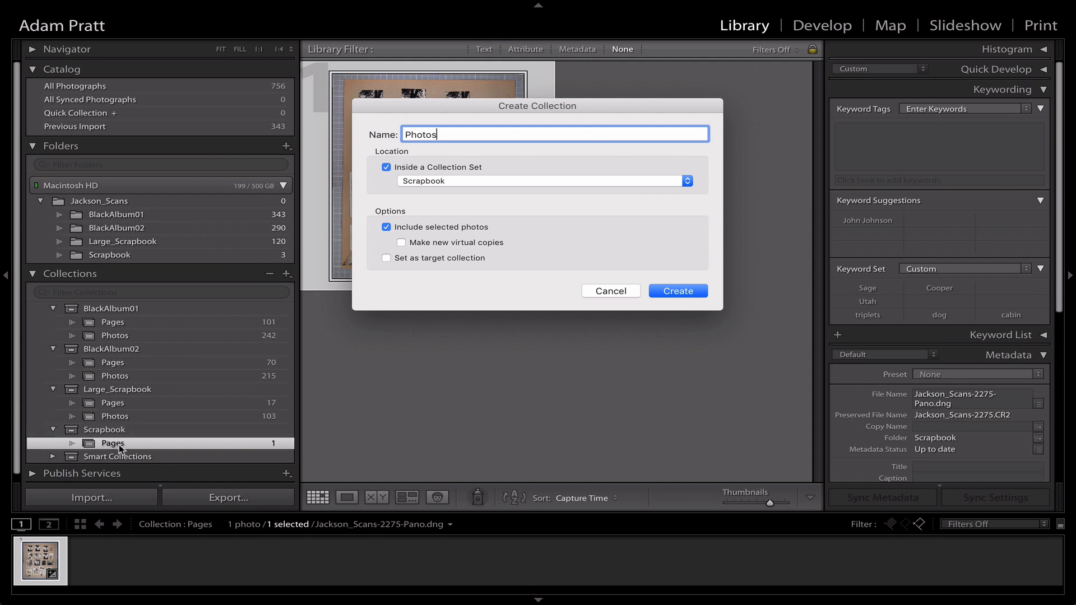
{"action": "left_click", "coordinate": [435, 181]}
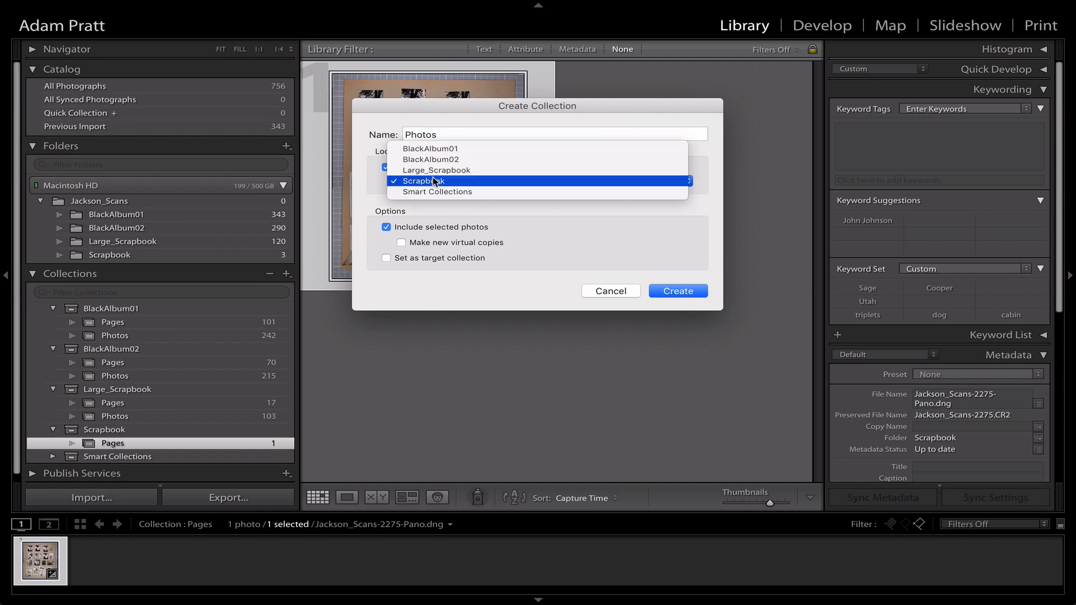
{"action": "left_click", "coordinate": [454, 181]}
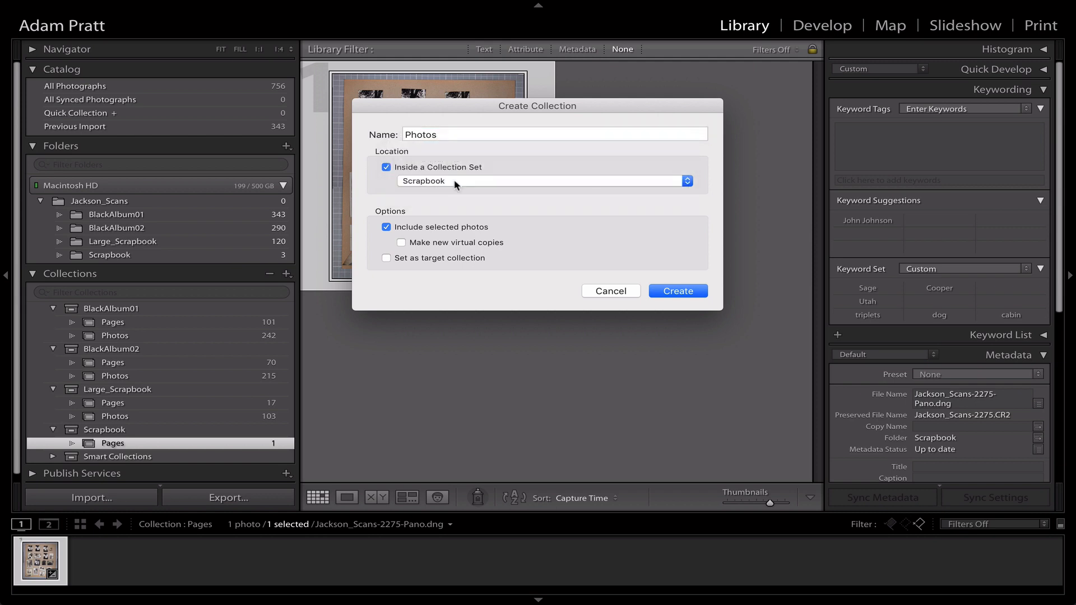
{"action": "left_click", "coordinate": [436, 244]}
{"action": "left_click", "coordinate": [676, 293]}
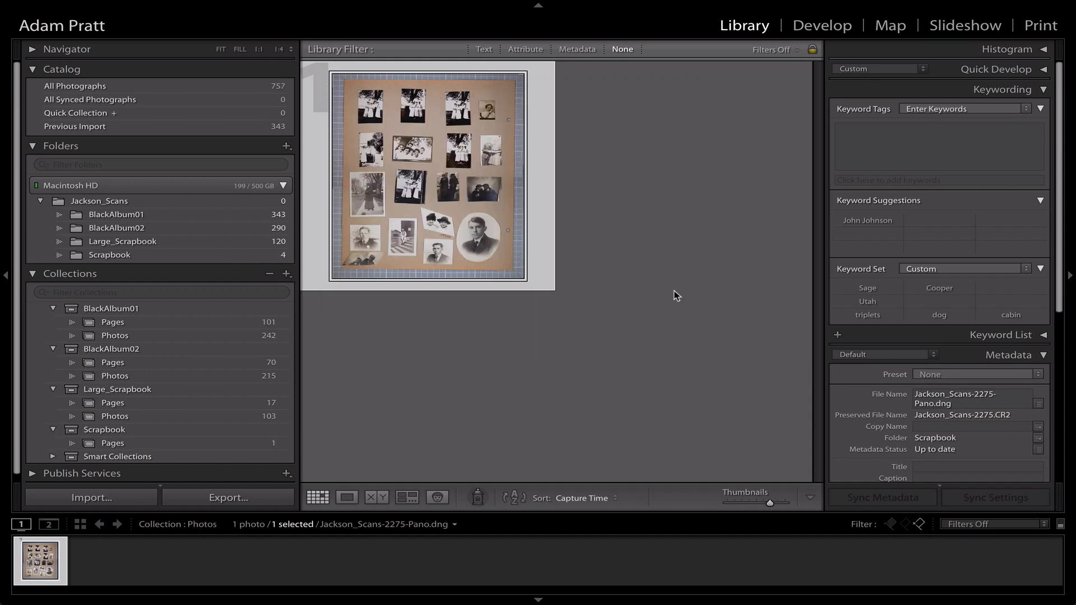
Step: View the Scrapbook set's Pages collection and open the virtual copy from its Photos collection in Loupe view
{"action": "left_click", "coordinate": [132, 442]}
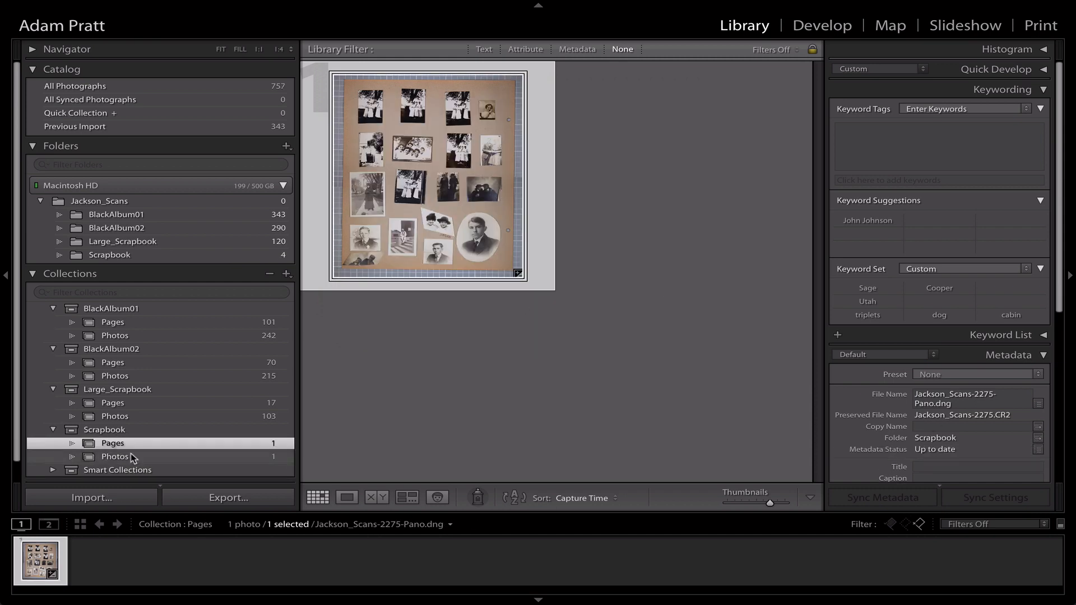
{"action": "left_click", "coordinate": [132, 456]}
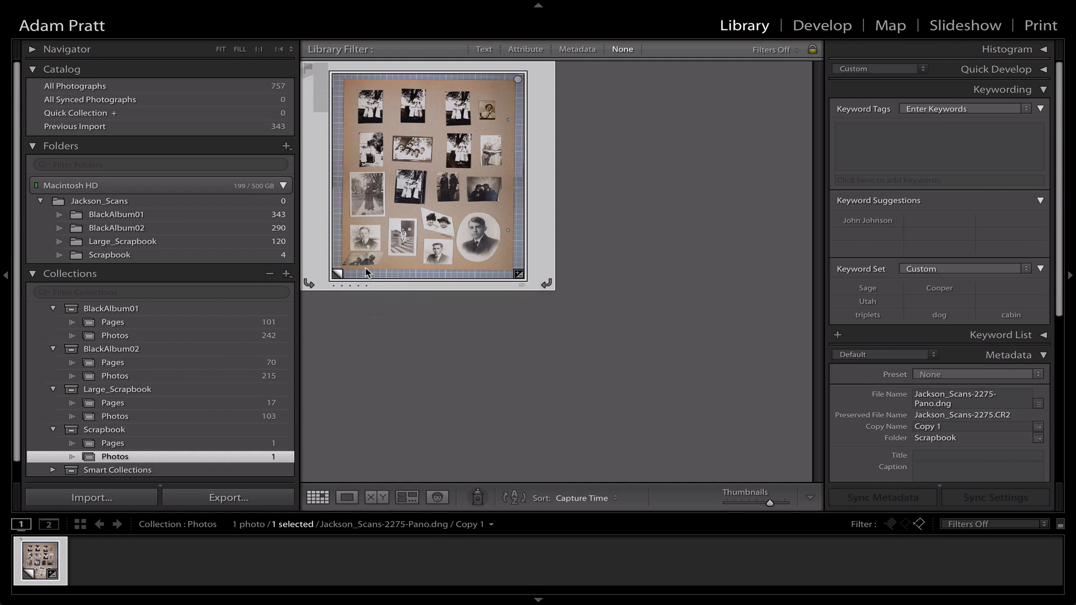
{"action": "double_click", "coordinate": [476, 165]}
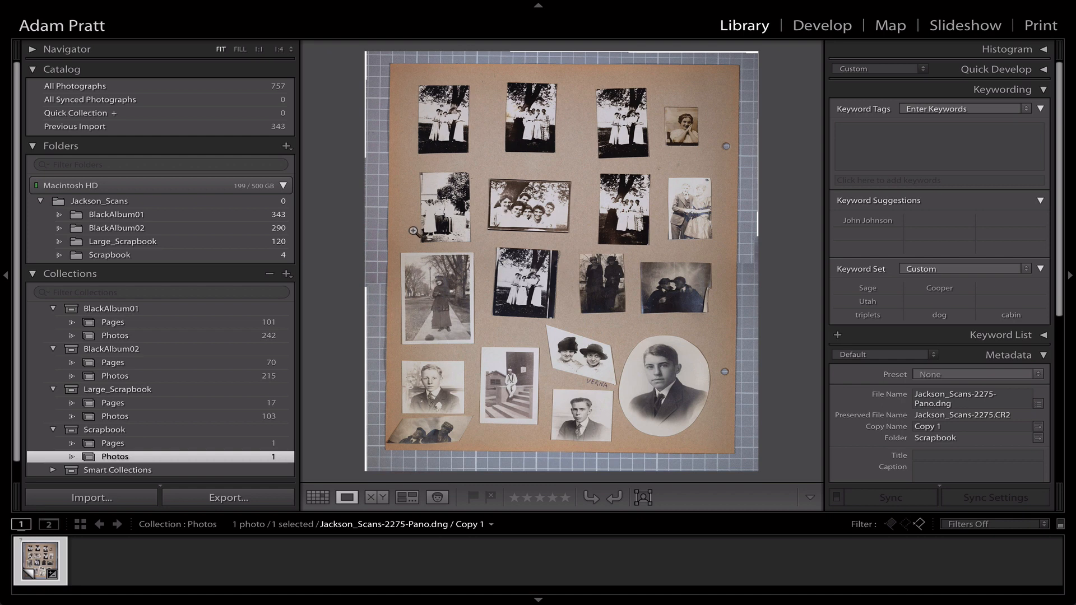
Step: Open the panorama's virtual copy in Adobe Photoshop CC 2019 and crop away the surrounding grid and hole-punched edge, keeping about 29.75 × 39.4 in
{"action": "mouse_move", "coordinate": [329, 5]}
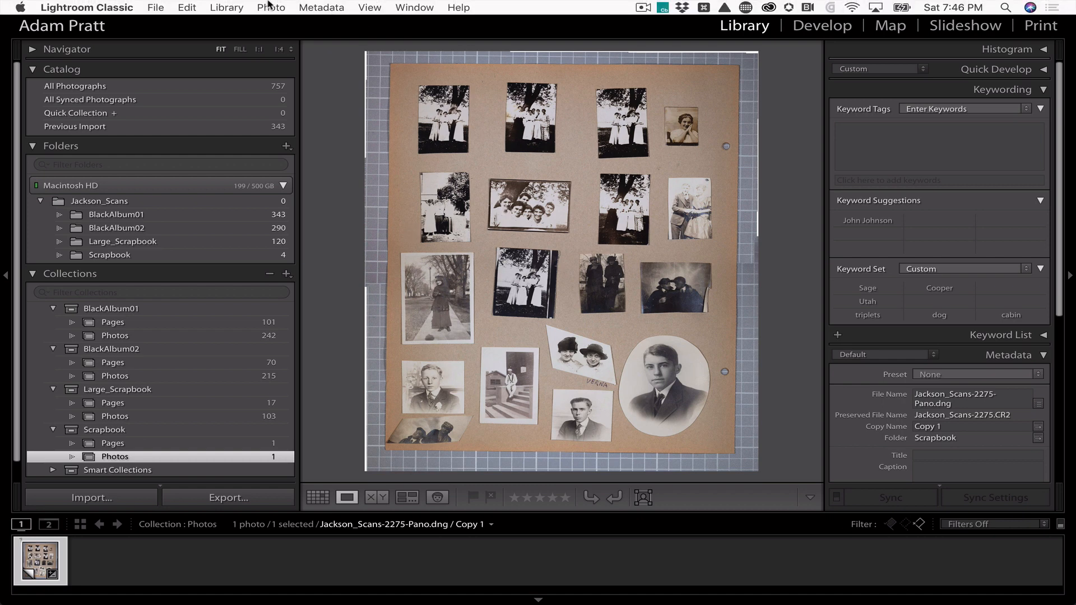
{"action": "left_click", "coordinate": [270, 7]}
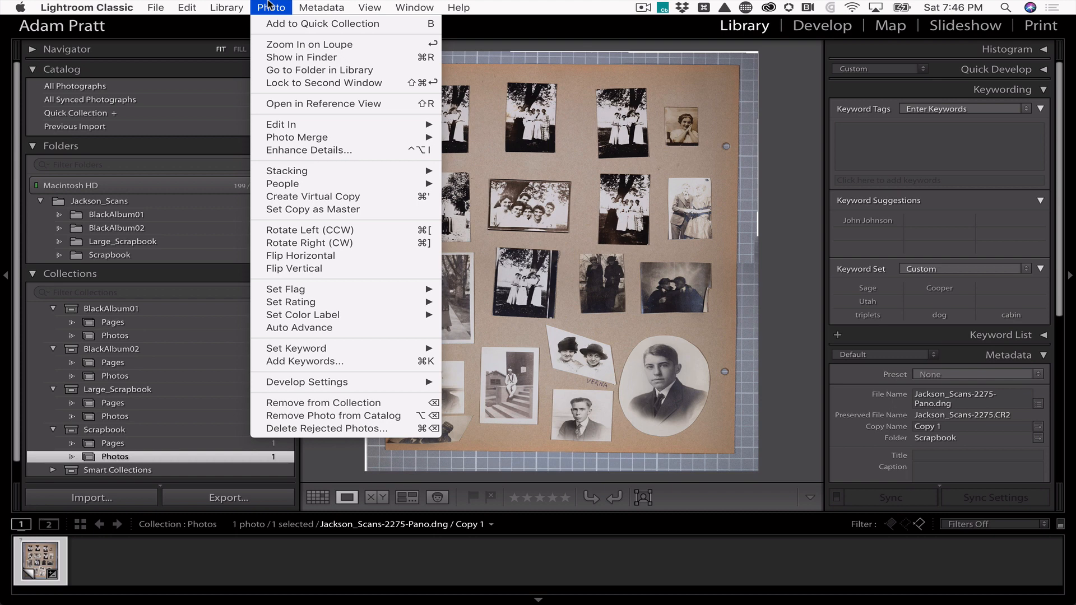
{"action": "mouse_move", "coordinate": [286, 125]}
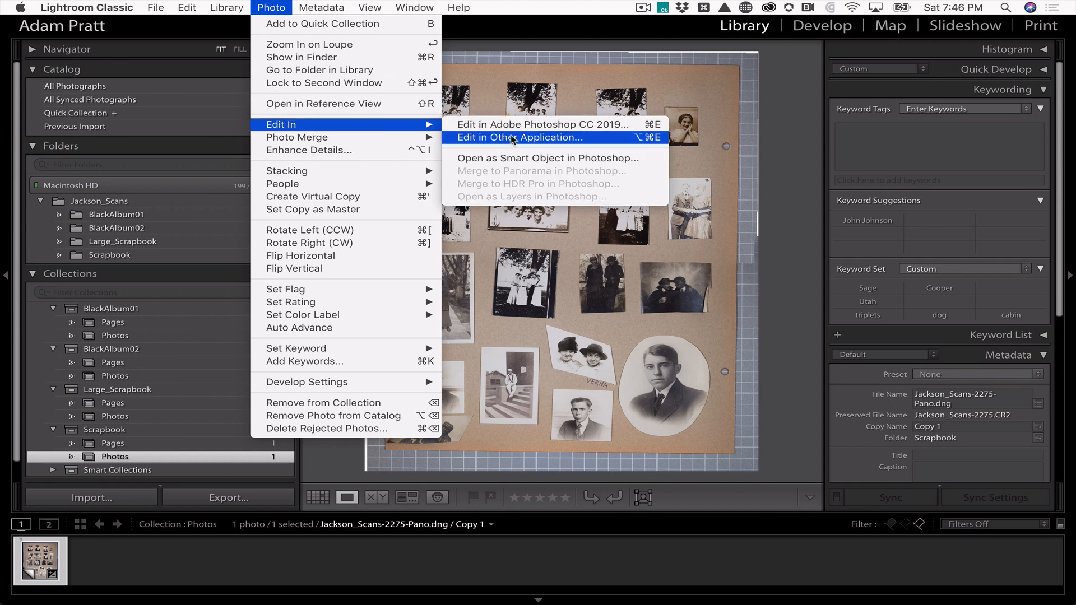
{"action": "left_click", "coordinate": [520, 127]}
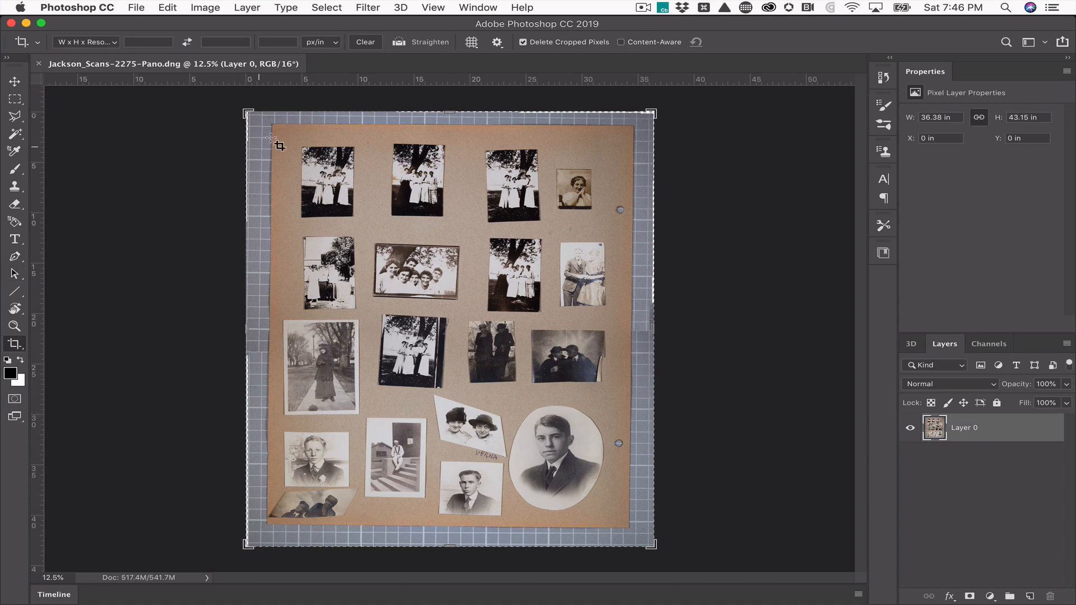
{"action": "left_click_drag", "start_coordinate": [274, 124], "coordinate": [606, 525]}
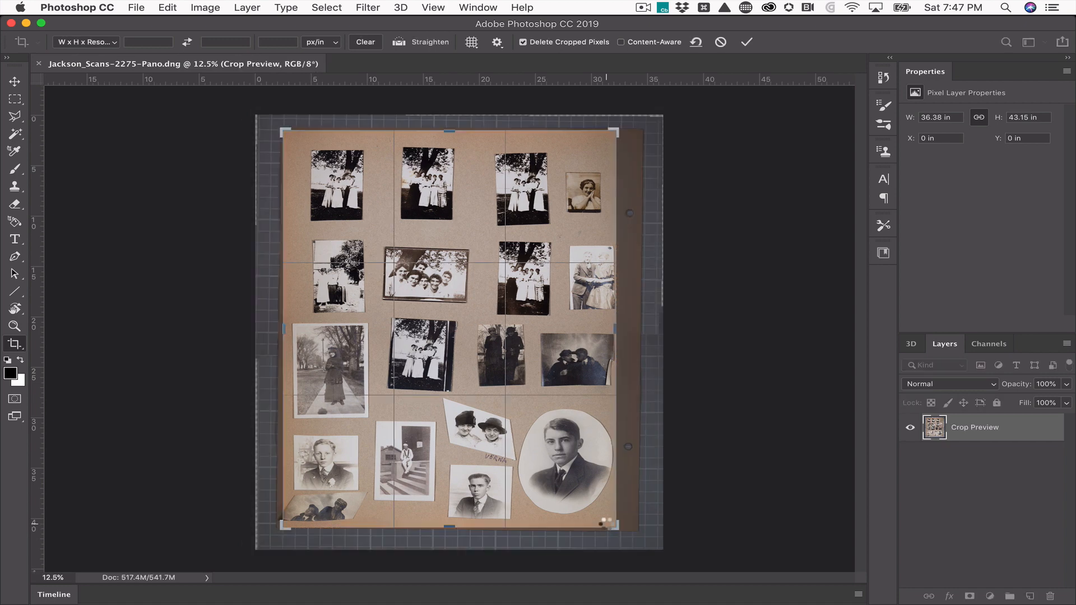
{"action": "key", "text": "Return"}
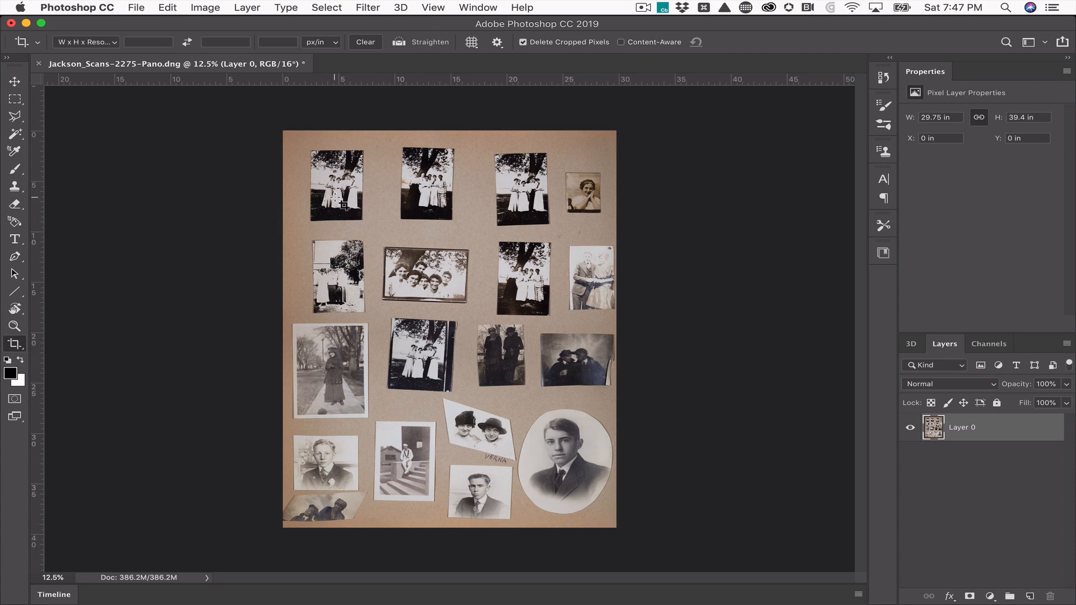
Step: Examine the spacing and edges of the photos on the page at 100%, ending with the whole page fitted in view
{"action": "key", "text": "super+1"}
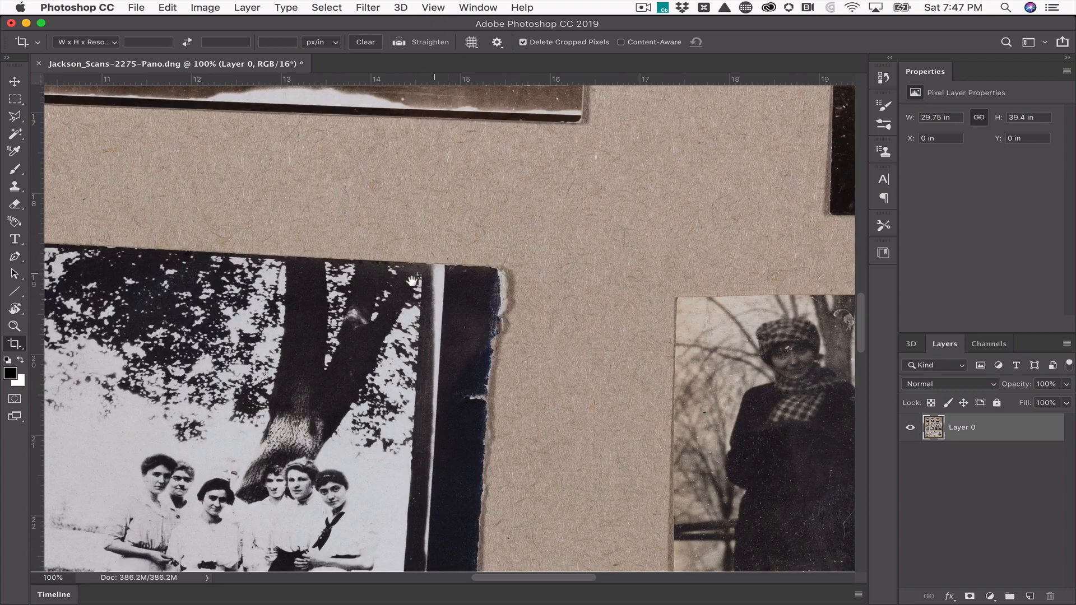
{"action": "left_click_drag", "start_coordinate": [344, 203], "coordinate": [742, 300]}
{"action": "left_click_drag", "start_coordinate": [381, 356], "coordinate": [602, 259]}
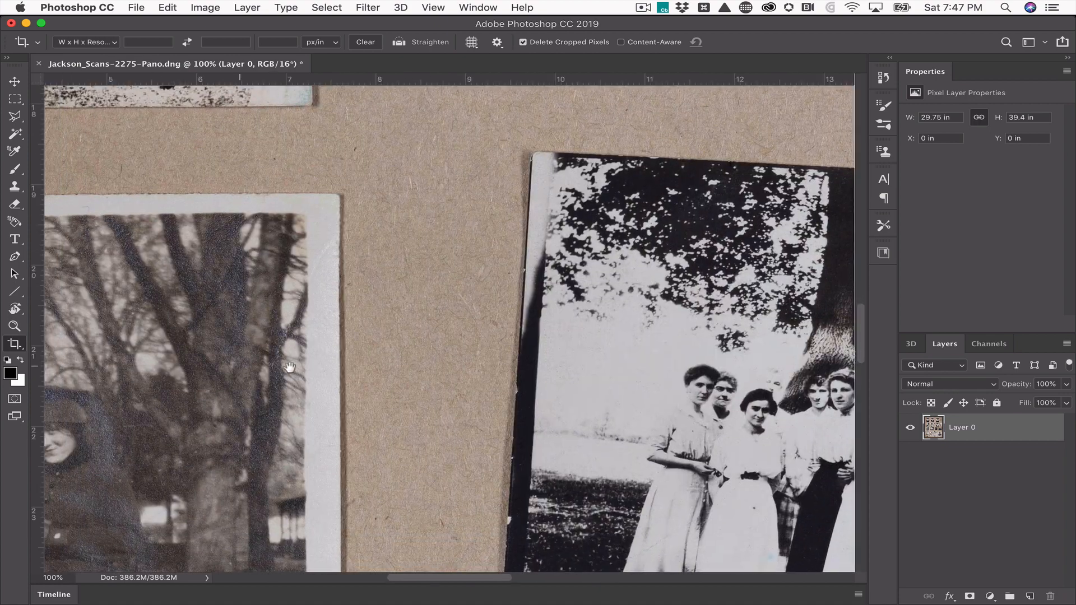
{"action": "left_click_drag", "start_coordinate": [230, 368], "coordinate": [605, 325]}
{"action": "left_click_drag", "start_coordinate": [405, 251], "coordinate": [417, 415]}
{"action": "left_click_drag", "start_coordinate": [426, 320], "coordinate": [430, 368]}
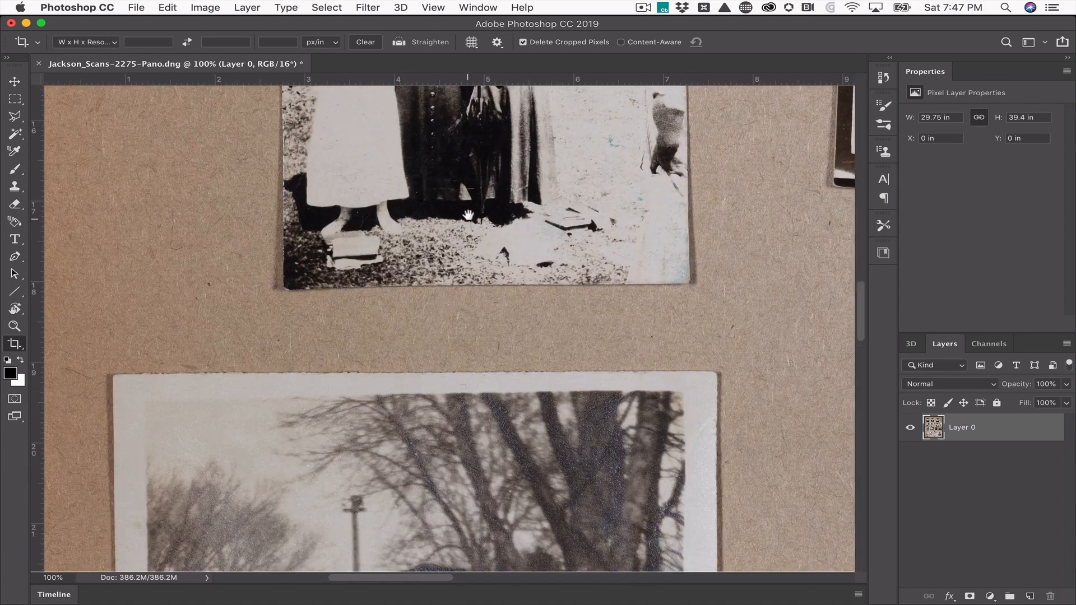
{"action": "left_click_drag", "start_coordinate": [468, 217], "coordinate": [438, 336]}
{"action": "key", "text": "super+0"}
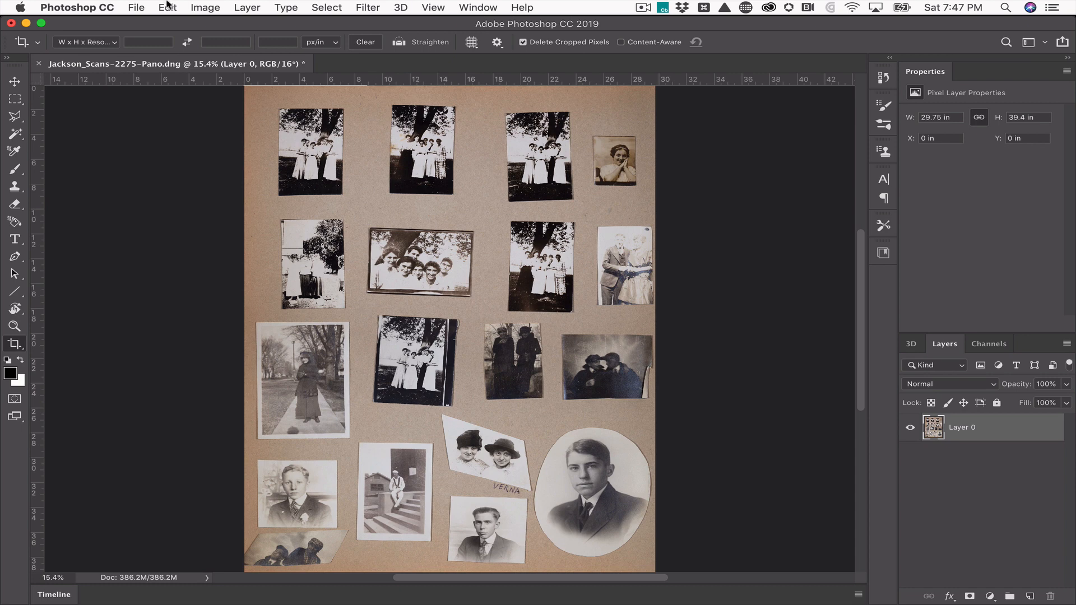
Step: Run the Crop and Straighten Photos automation on the cropped scrapbook page
{"action": "left_click", "coordinate": [135, 7]}
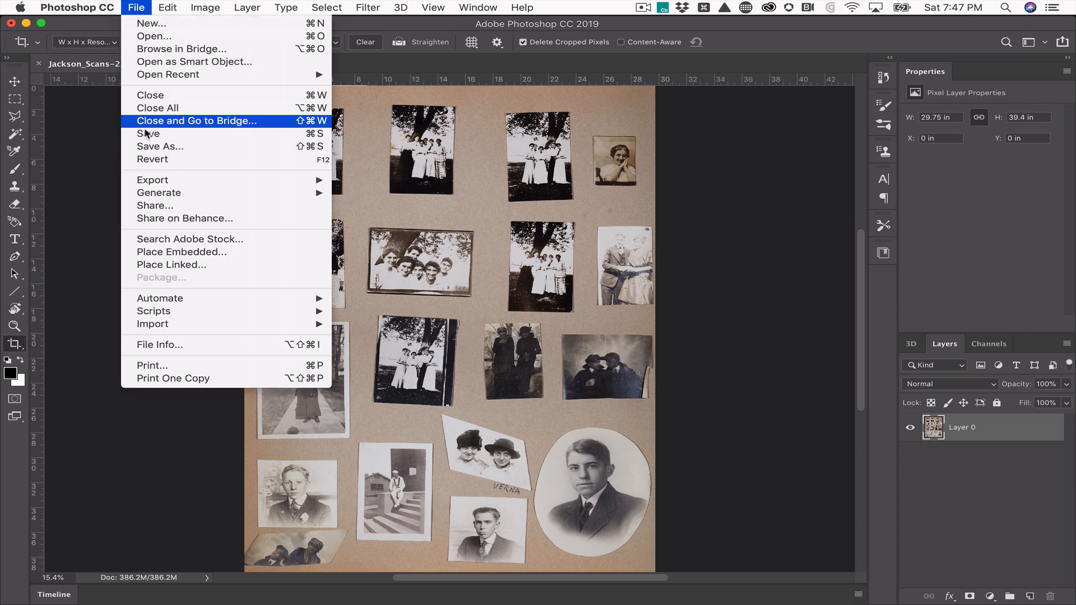
{"action": "mouse_move", "coordinate": [180, 301]}
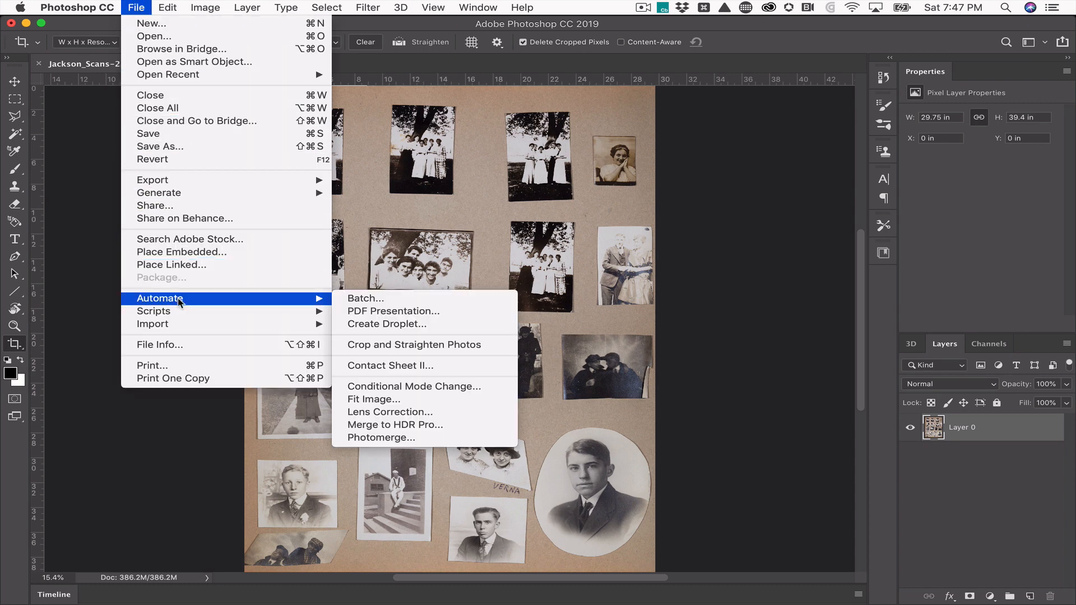
{"action": "left_click", "coordinate": [496, 345]}
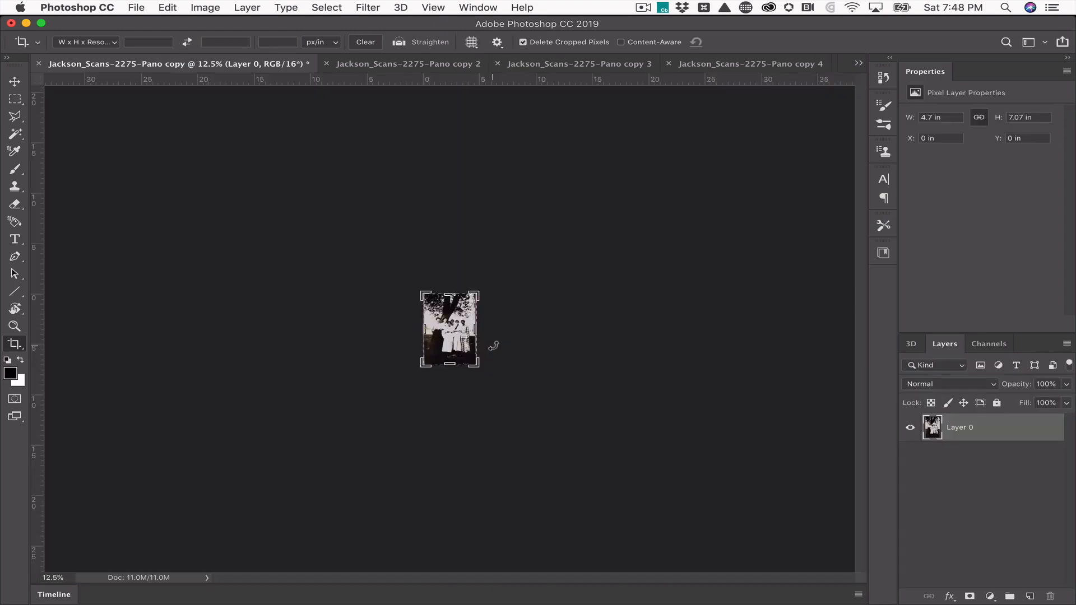
Step: Fit the first extracted photo in view and check the list of open documents, staying on Jackson_Scans-2275-Pano copy
{"action": "key", "text": "super+0"}
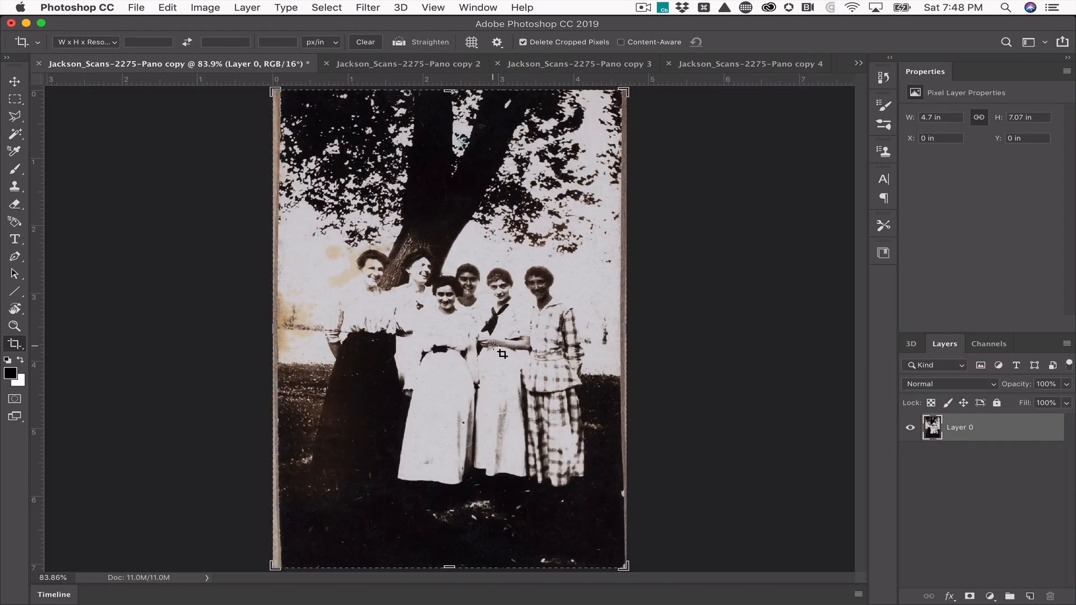
{"action": "left_click", "coordinate": [478, 7]}
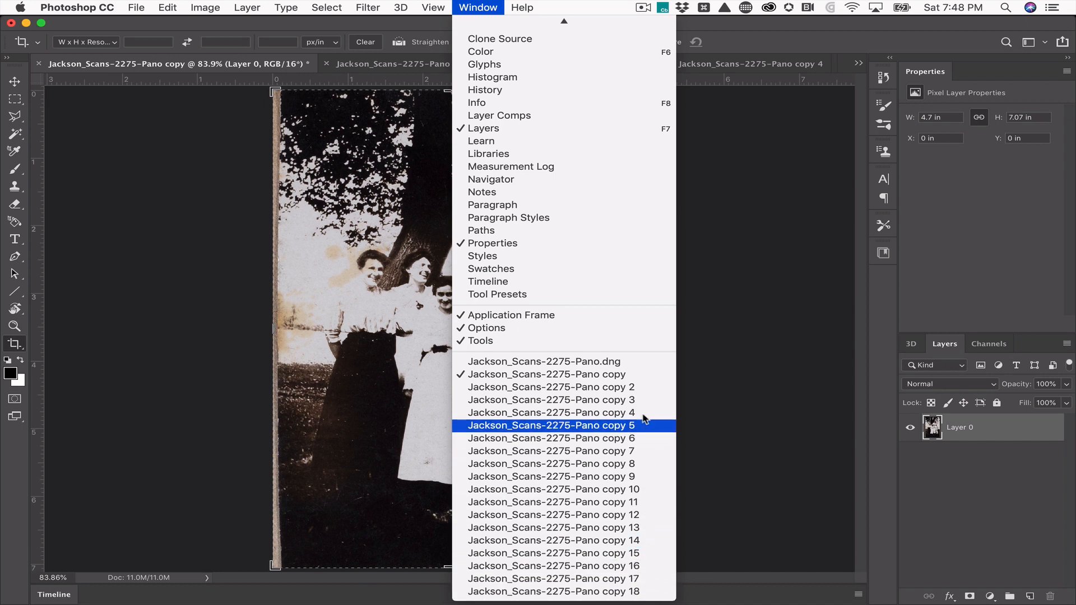
{"action": "left_click", "coordinate": [641, 376]}
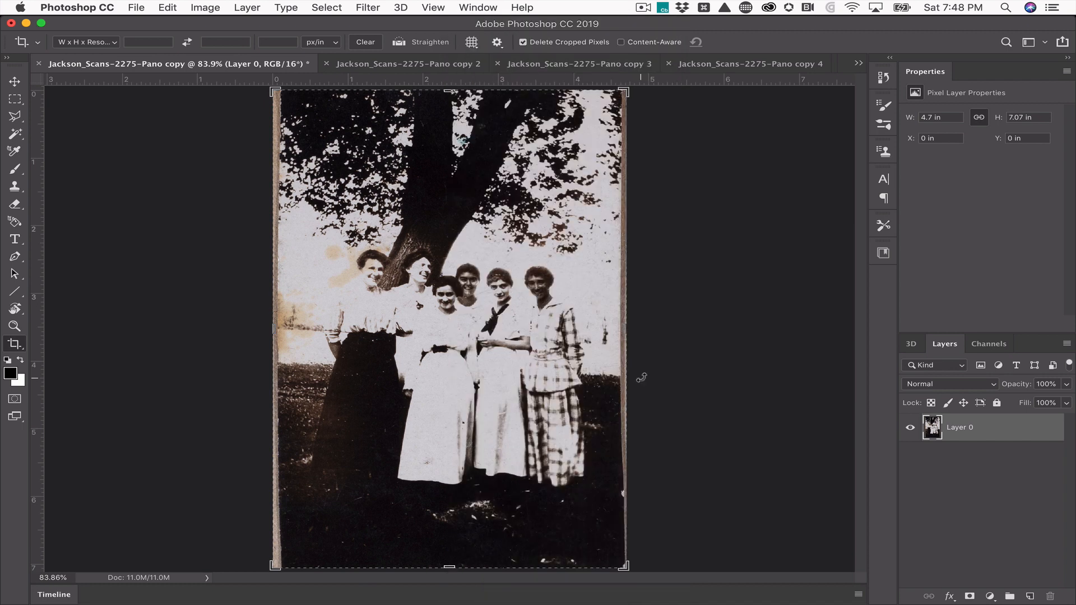
Step: Inspect the extracted photos from copy 2 through copy 8 one after another, fitting each in view
{"action": "key", "text": "ctrl+Tab"}
{"action": "key", "text": "super+0"}
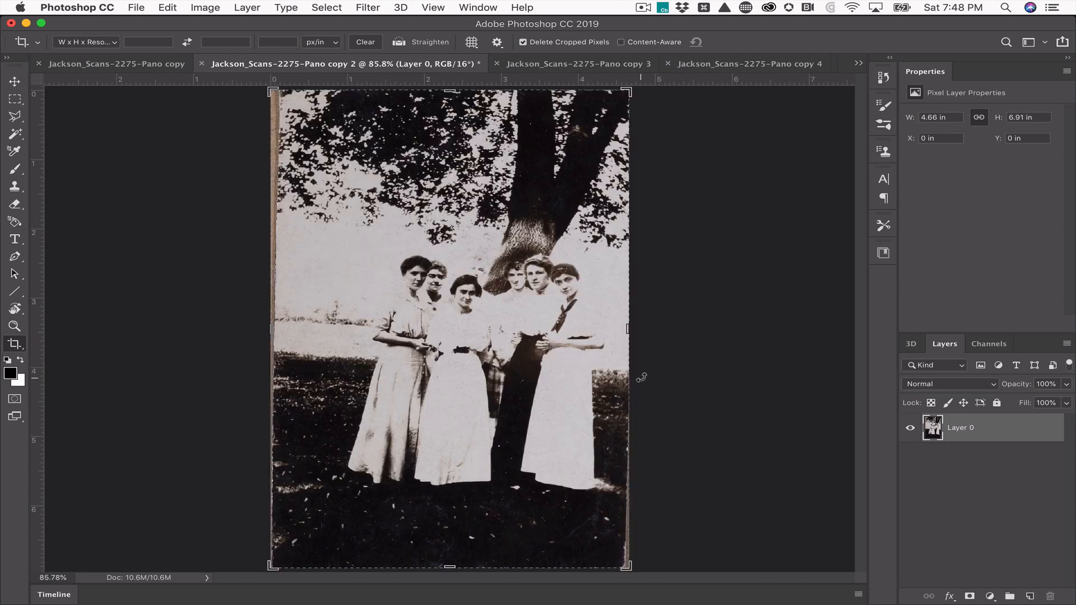
{"action": "key", "text": "ctrl+Tab"}
{"action": "key", "text": "super+0"}
{"action": "key", "text": "ctrl+Tab"}
{"action": "key", "text": "super+0"}
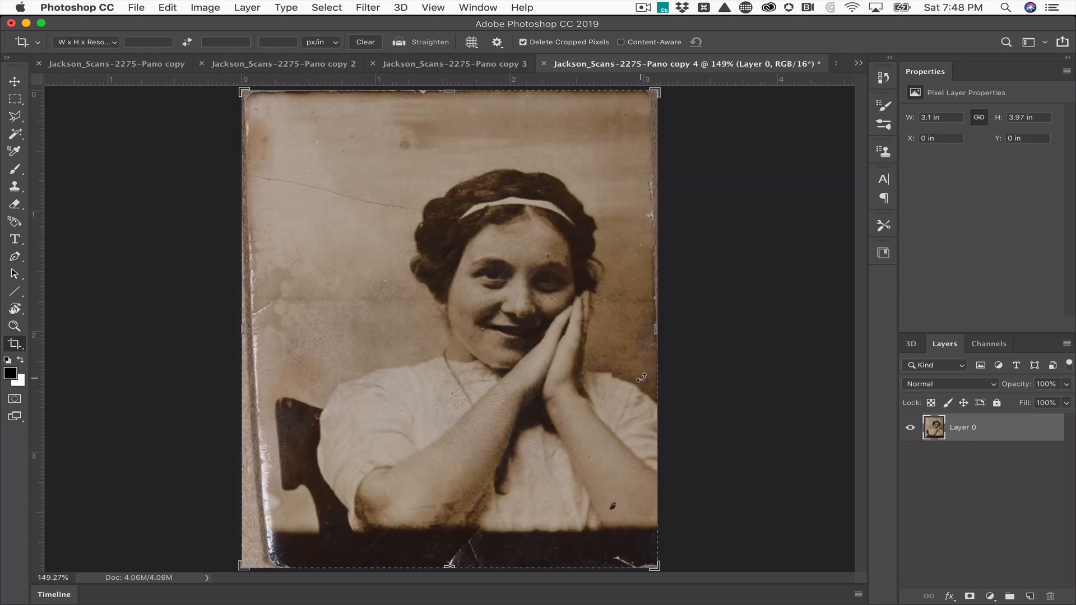
{"action": "key", "text": "ctrl+Tab"}
{"action": "key", "text": "super+0"}
{"action": "key", "text": "ctrl+Tab"}
{"action": "key", "text": "super+0"}
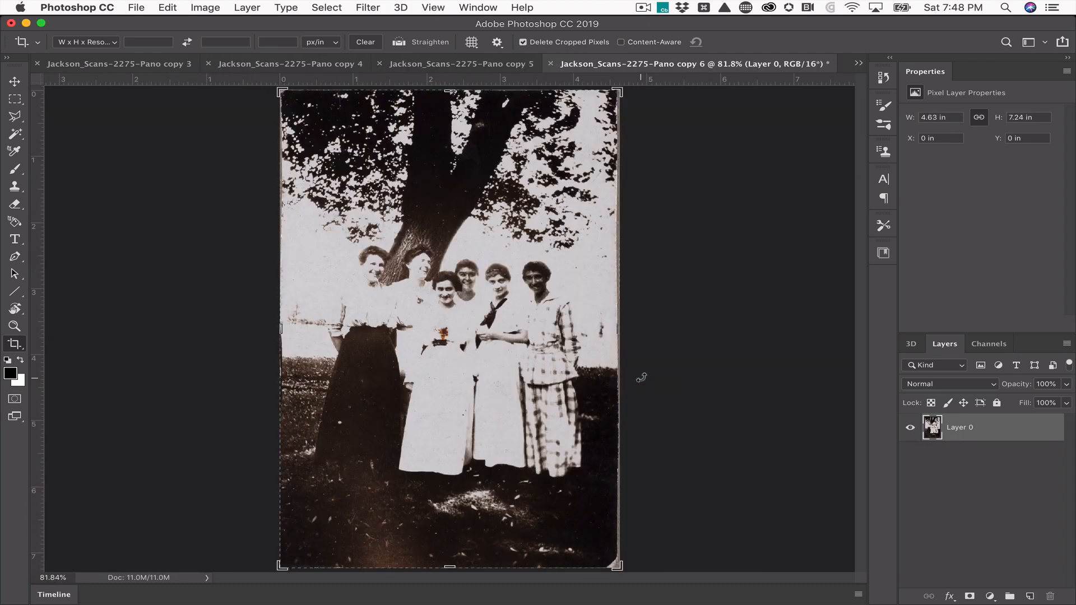
{"action": "key", "text": "ctrl+Tab"}
{"action": "key", "text": "super+0"}
{"action": "key", "text": "ctrl+Tab"}
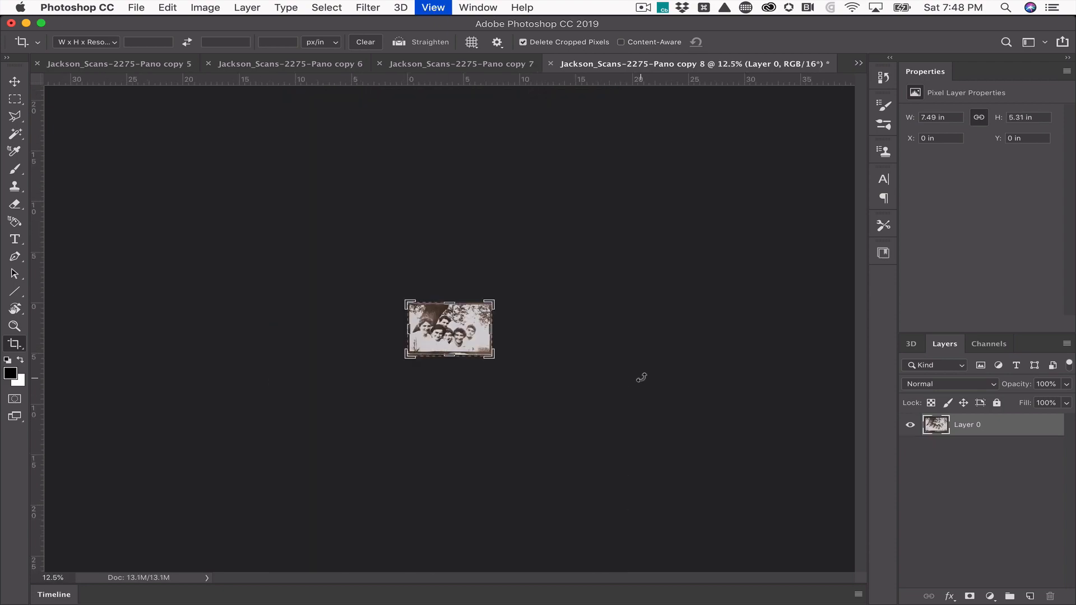
{"action": "key", "text": "super+0"}
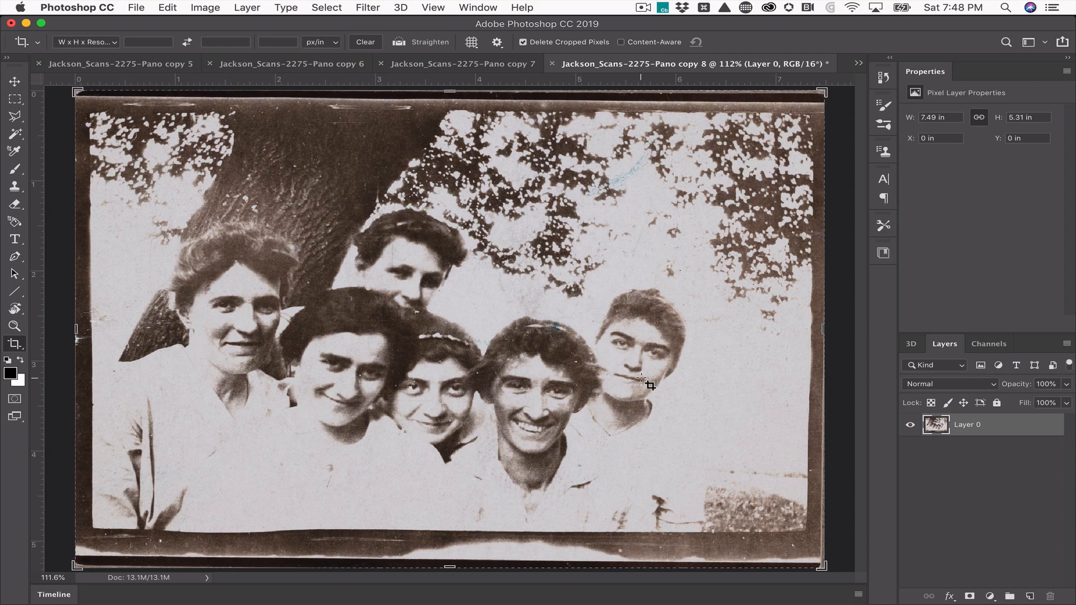
Step: Inspect the extracted photos from copy 9 through copy 14, checking how well each is cropped and straightened
{"action": "key", "text": "ctrl+Tab"}
{"action": "key", "text": "super+0"}
{"action": "key", "text": "ctrl+Tab"}
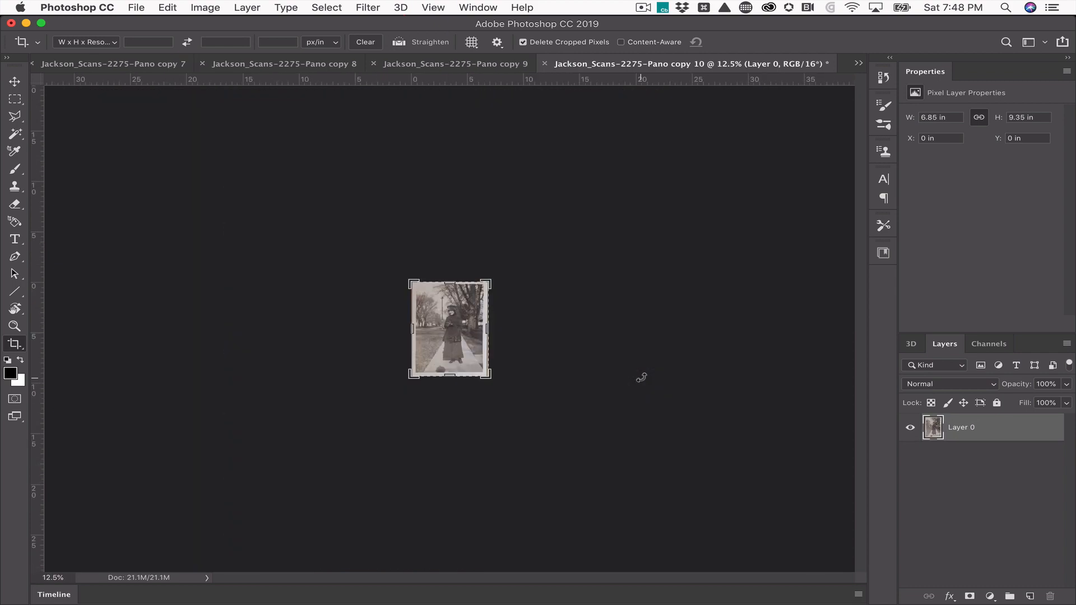
{"action": "key", "text": "super+0"}
{"action": "key", "text": "ctrl+Tab"}
{"action": "key", "text": "super+0"}
{"action": "key", "text": "ctrl+Tab"}
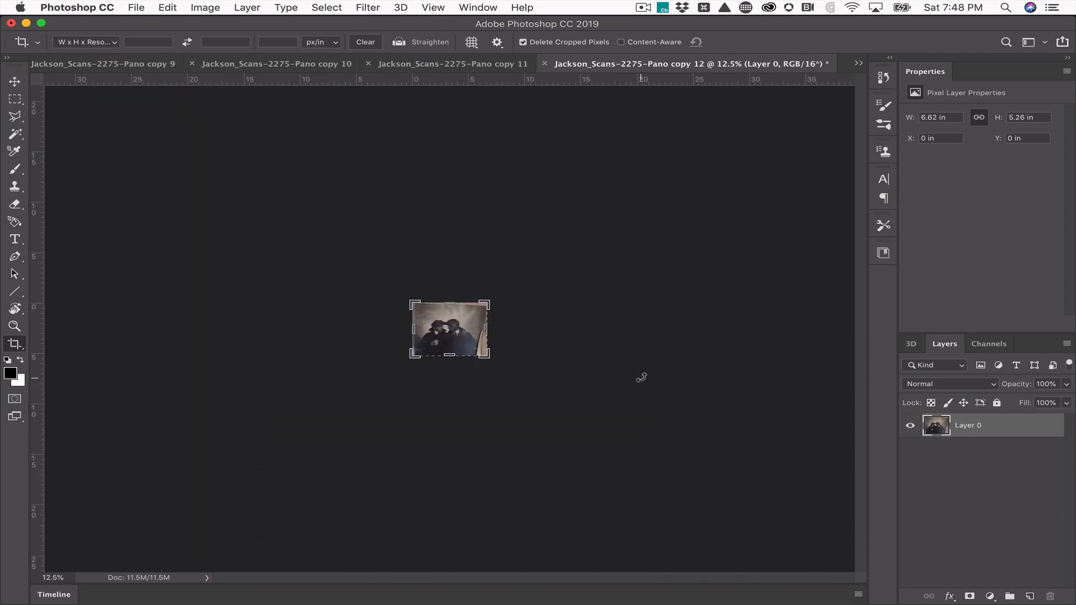
{"action": "key", "text": "super+0"}
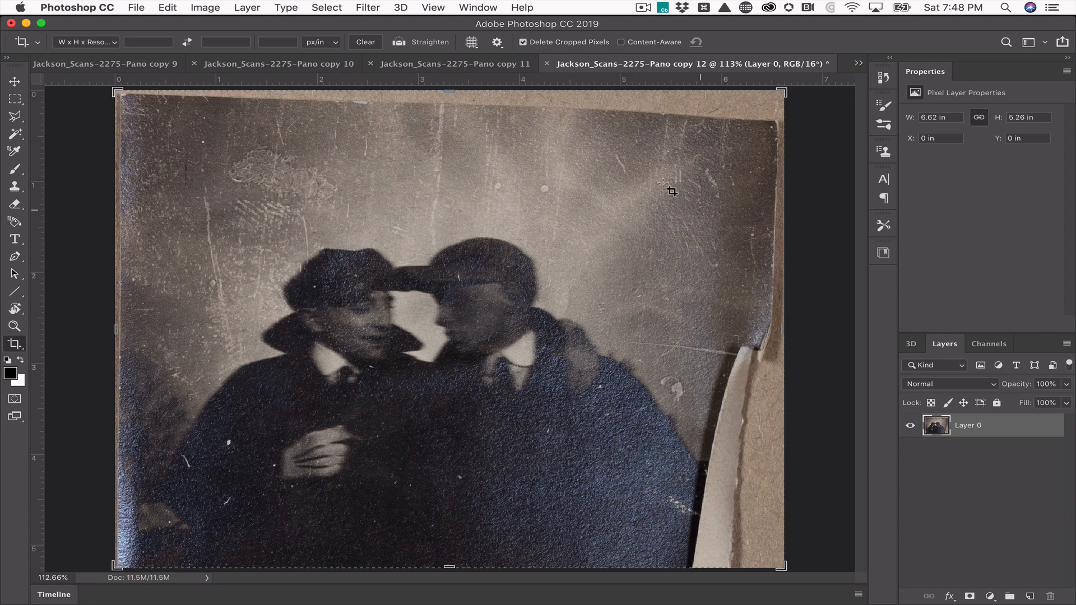
{"action": "key", "text": "ctrl+Tab"}
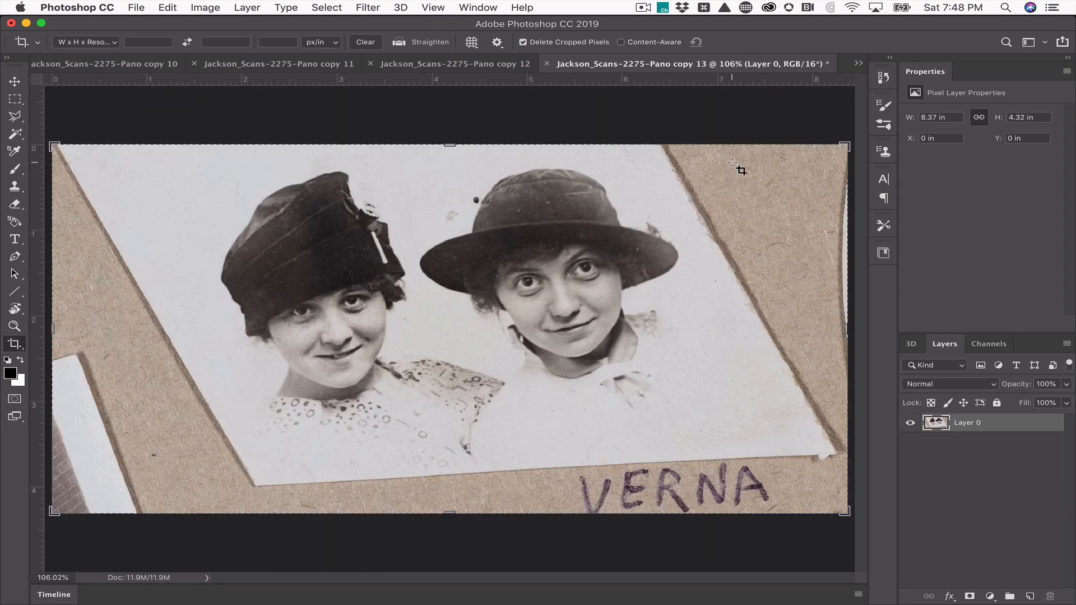
{"action": "key", "text": "ctrl+Tab"}
{"action": "key", "text": "super+0"}
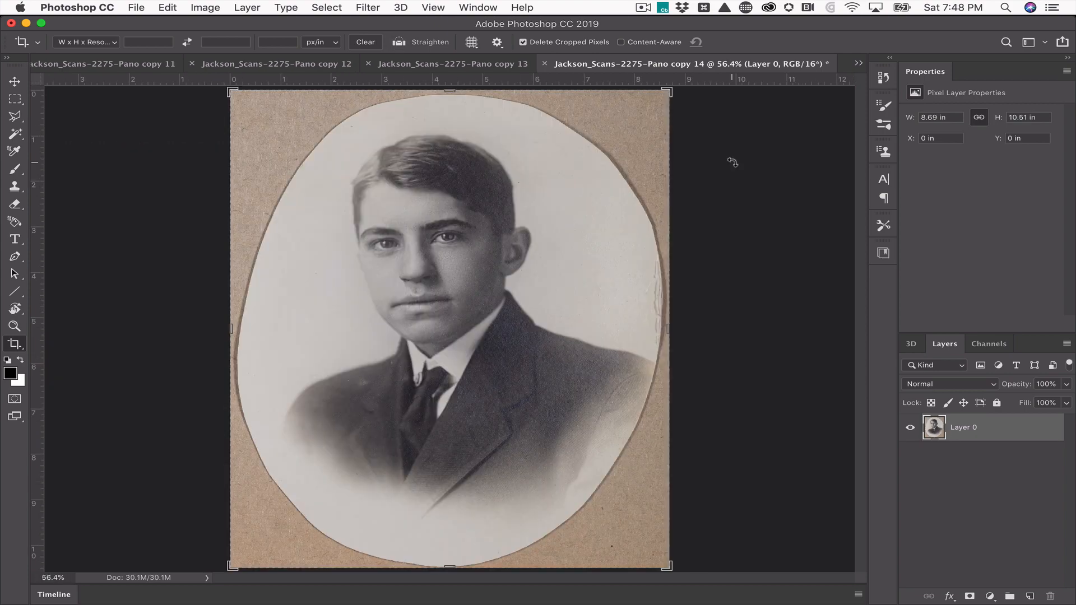
Step: Inspect the remaining extracted photos, copy 15 through copy 18, for crop and alignment
{"action": "key", "text": "ctrl+Tab"}
{"action": "key", "text": "ctrl+Tab"}
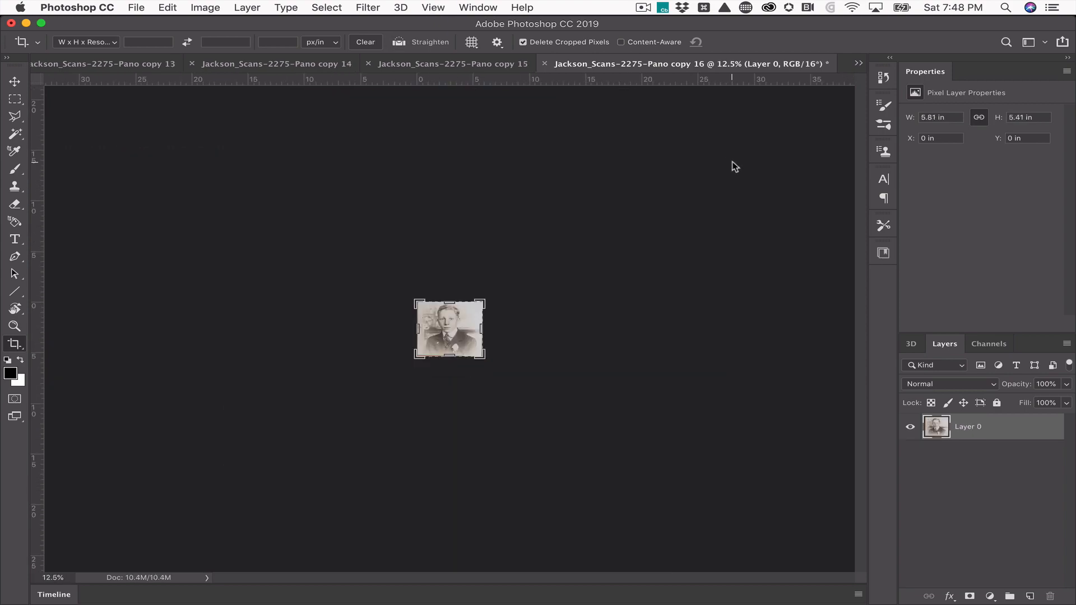
{"action": "key", "text": "super+0"}
{"action": "key", "text": "ctrl+Tab"}
{"action": "key", "text": "super+0"}
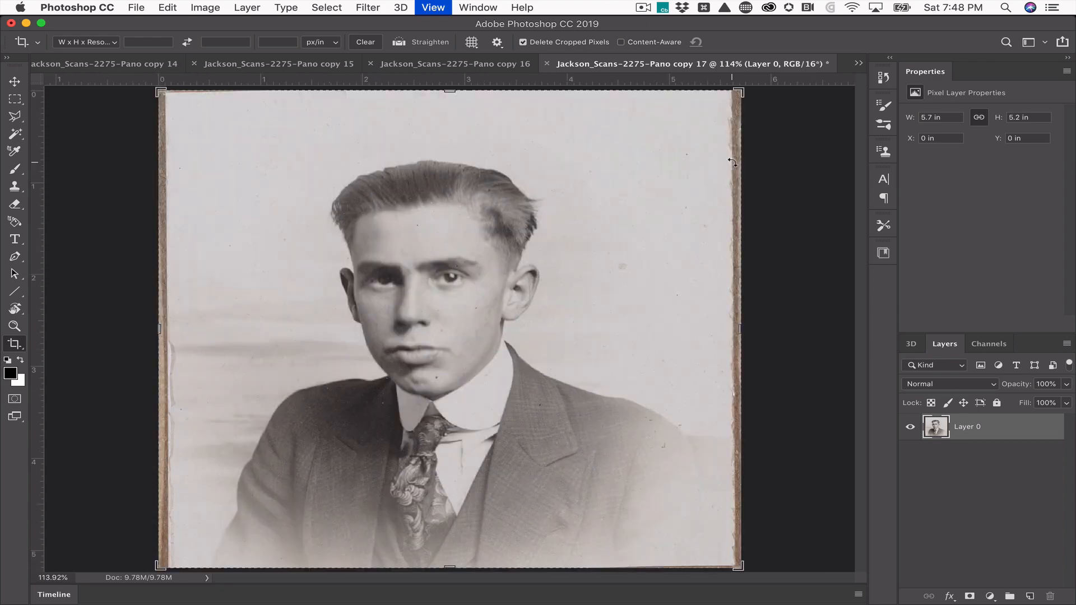
{"action": "key", "text": "ctrl+Tab"}
{"action": "key", "text": "super+0"}
{"action": "key", "text": "super+0"}
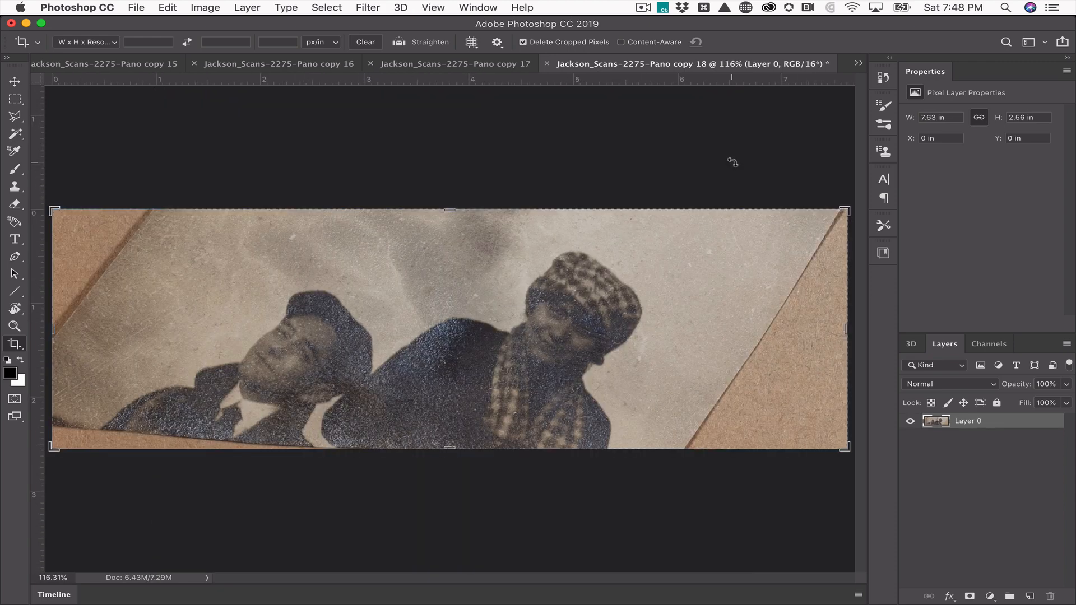
Step: Return to the panorama document and review the extracted photos again in sequence
{"action": "key", "text": "ctrl+Tab"}
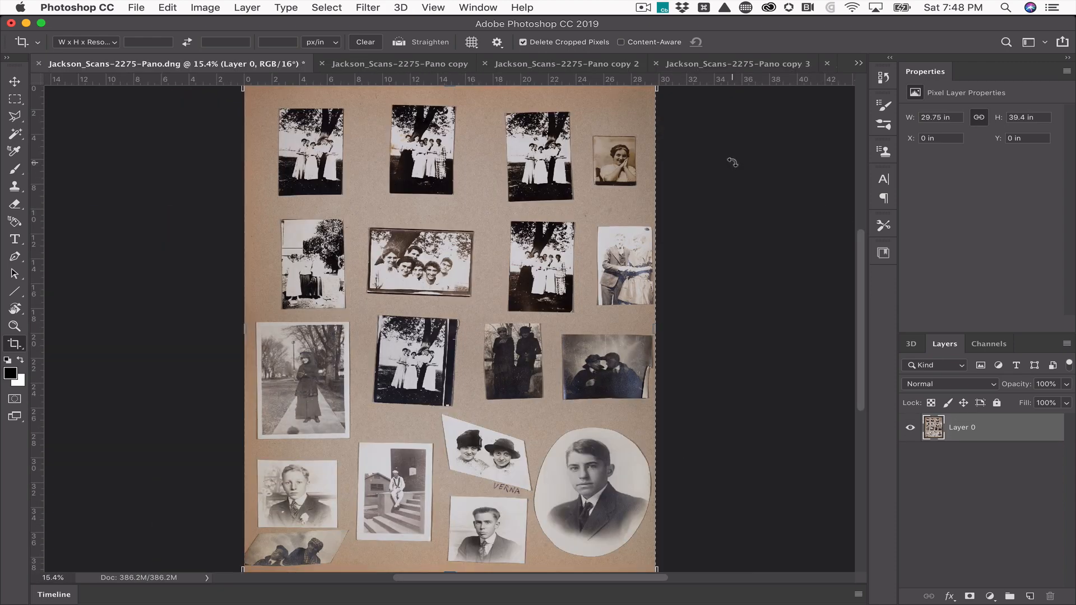
{"action": "key", "text": "ctrl+Tab"}
{"action": "key", "text": "ctrl+Tab"}
{"action": "key", "text": "ctrl+Tab"}
{"action": "key", "text": "ctrl+Tab"}
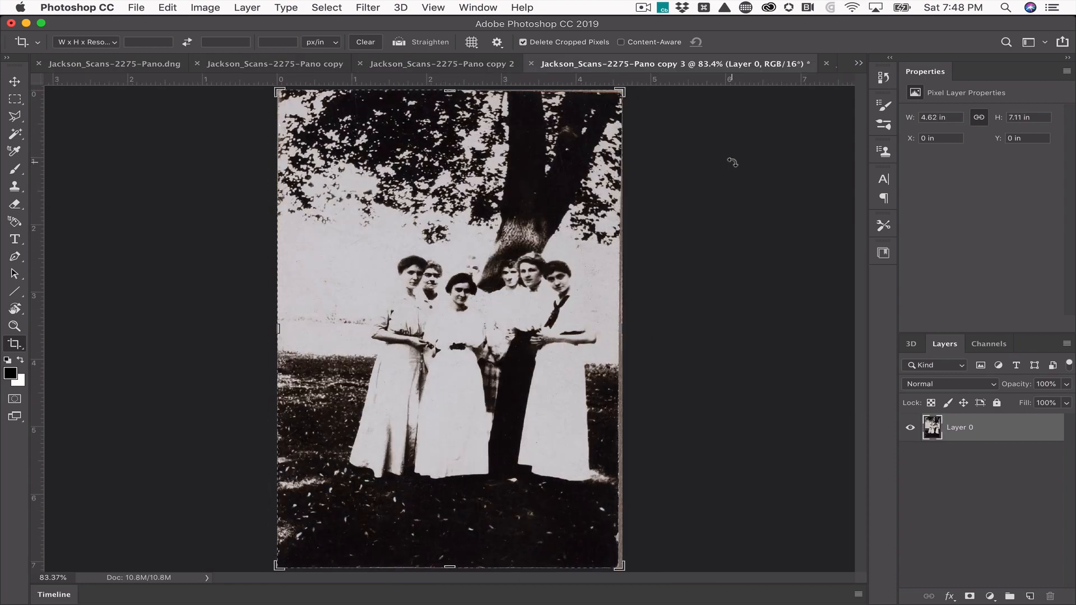
{"action": "key", "text": "ctrl+Tab"}
{"action": "key", "text": "ctrl+Tab"}
{"action": "key", "text": "ctrl+Tab"}
{"action": "key", "text": "ctrl+Tab"}
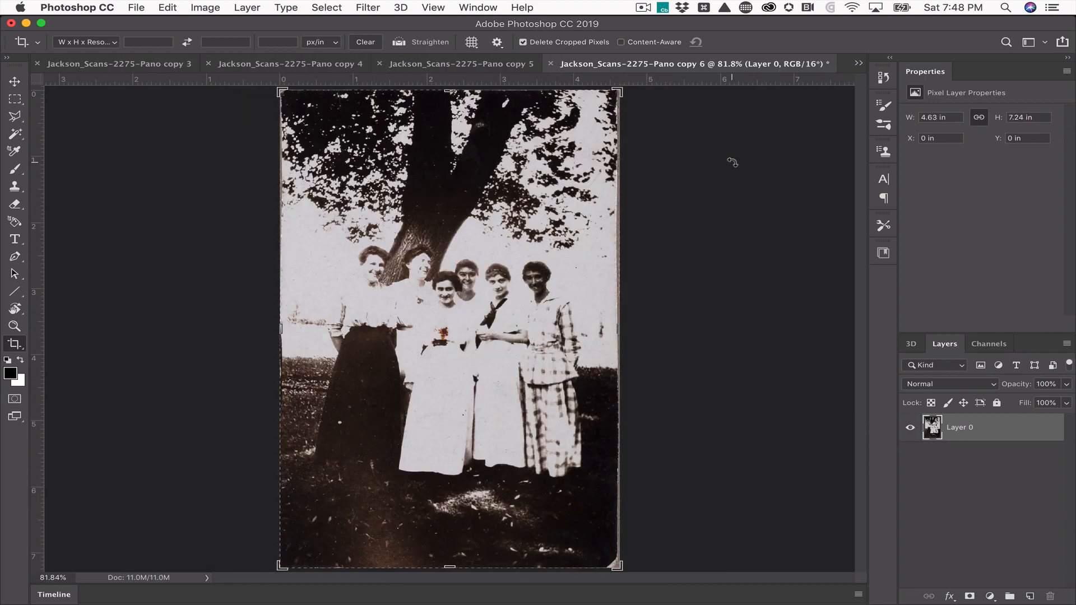
{"action": "key", "text": "ctrl+Tab"}
{"action": "key", "text": "ctrl+Tab"}
{"action": "key", "text": "ctrl+Tab"}
{"action": "key", "text": "ctrl+Tab"}
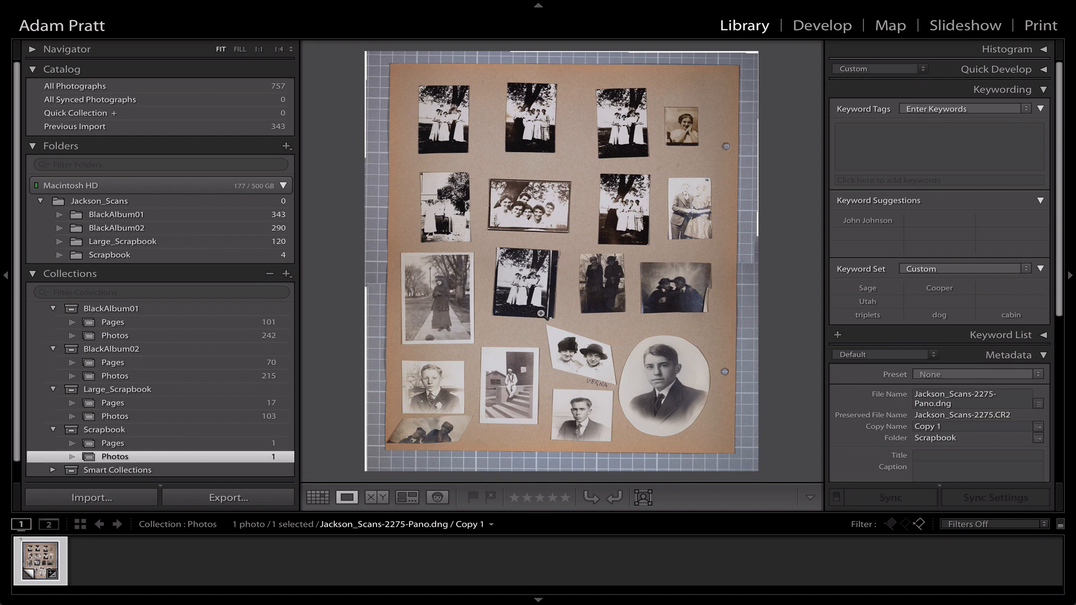
Step: Create virtual copies of the merged scrapbook page in the Photos collection until it holds 18, one per photo
{"action": "left_click", "coordinate": [671, 249]}
{"action": "left_click", "coordinate": [671, 248]}
{"action": "key", "text": "super+apostrophe"}
{"action": "key", "text": "super+apostrophe"}
{"action": "key", "text": "super+apostrophe"}
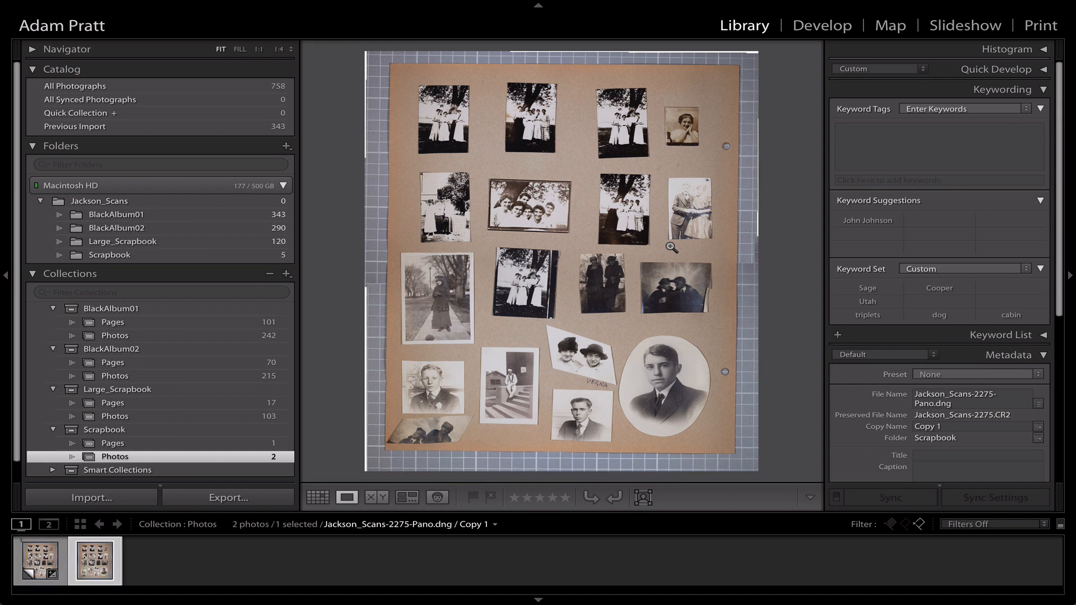
{"action": "key", "text": "super+apostrophe"}
{"action": "key", "text": "super+apostrophe"}
{"action": "key", "text": "super+apostrophe"}
{"action": "key", "text": "super+apostrophe"}
{"action": "key", "text": "super+apostrophe"}
{"action": "key", "text": "super+apostrophe"}
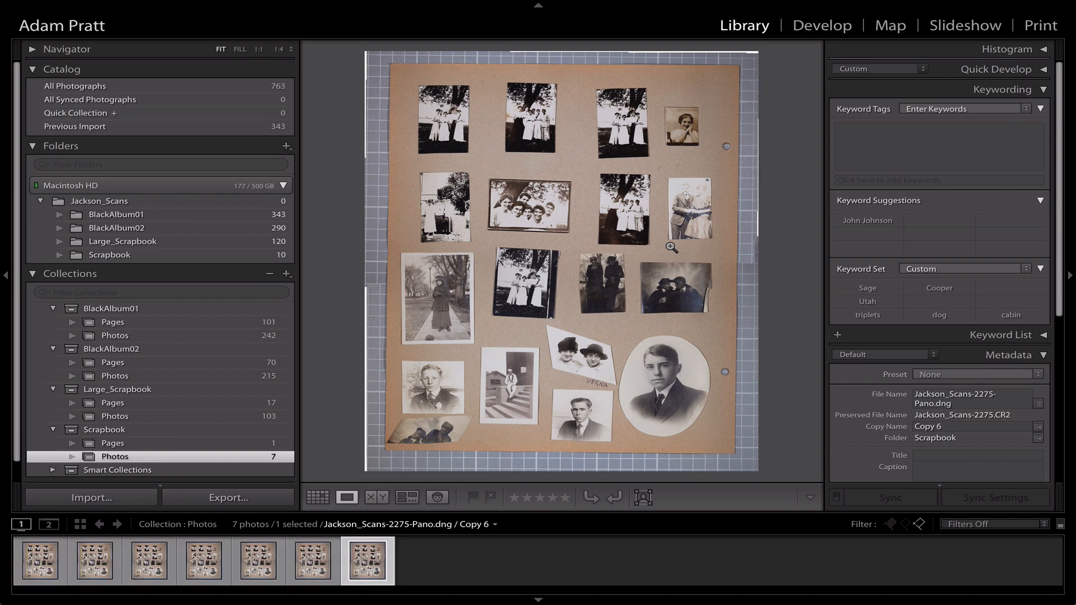
{"action": "key", "text": "super+apostrophe"}
{"action": "key", "text": "super+apostrophe"}
{"action": "key", "text": "super+apostrophe"}
{"action": "key", "text": "super+apostrophe"}
{"action": "key", "text": "super+apostrophe"}
{"action": "key", "text": "super+apostrophe"}
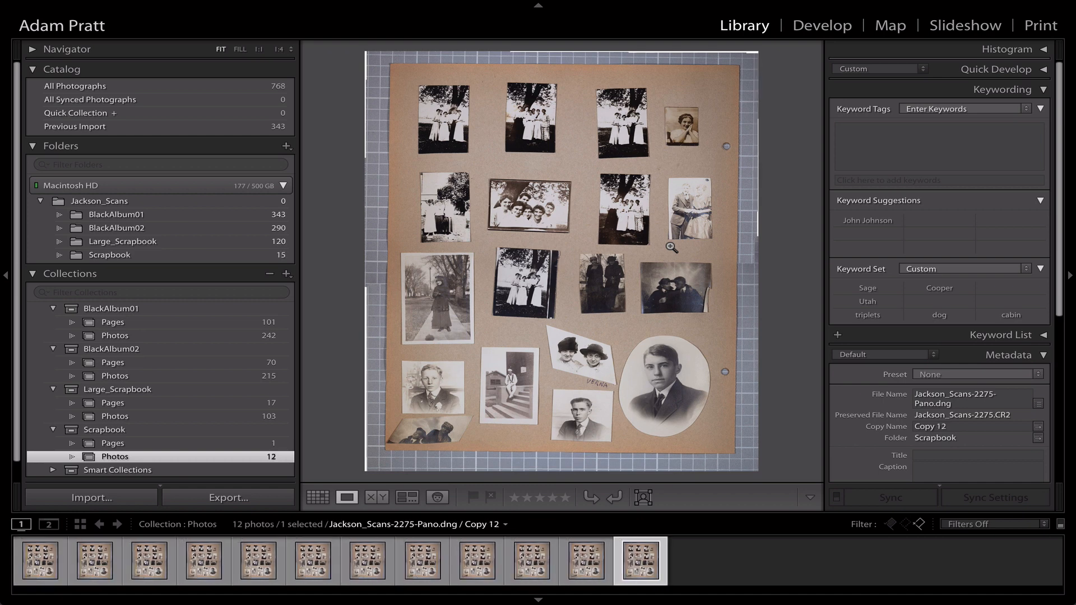
{"action": "key", "text": "super+apostrophe"}
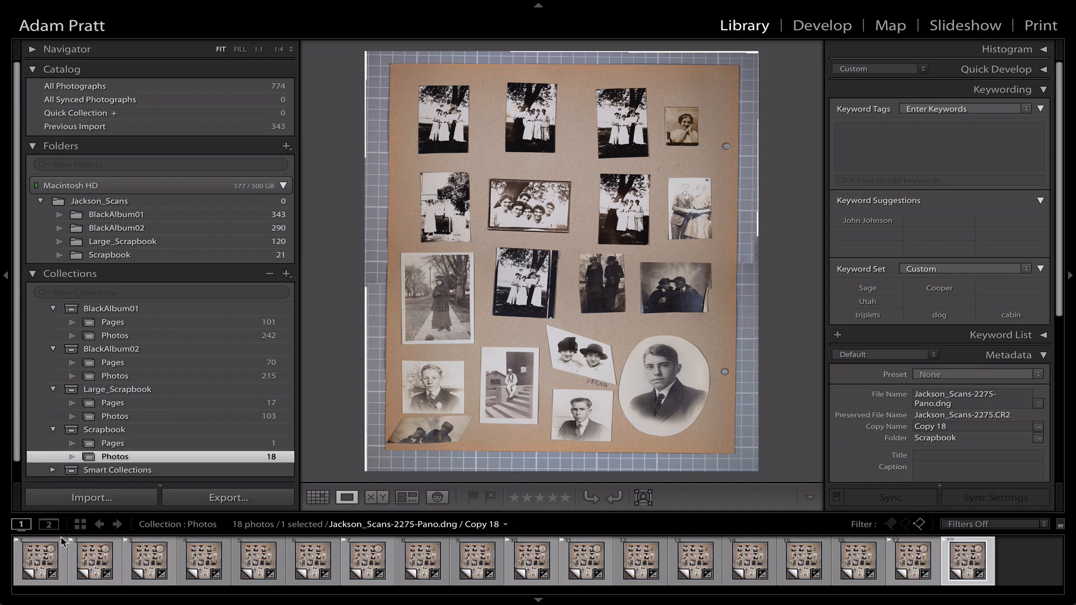
Step: Crop copy 1 to the first photo in the page's top row
{"action": "left_click", "coordinate": [44, 566]}
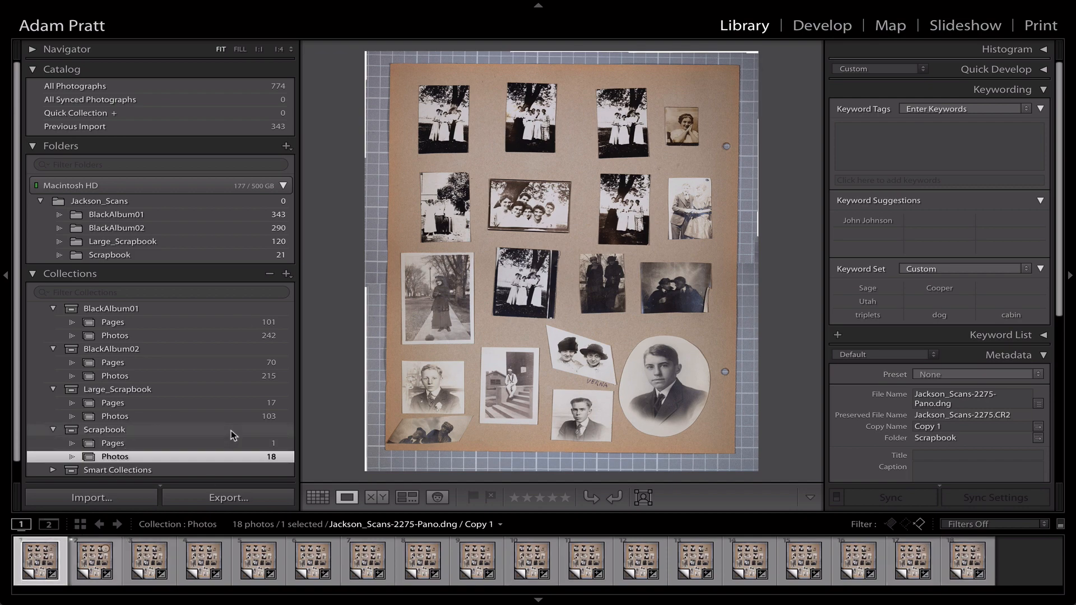
{"action": "key", "text": "r"}
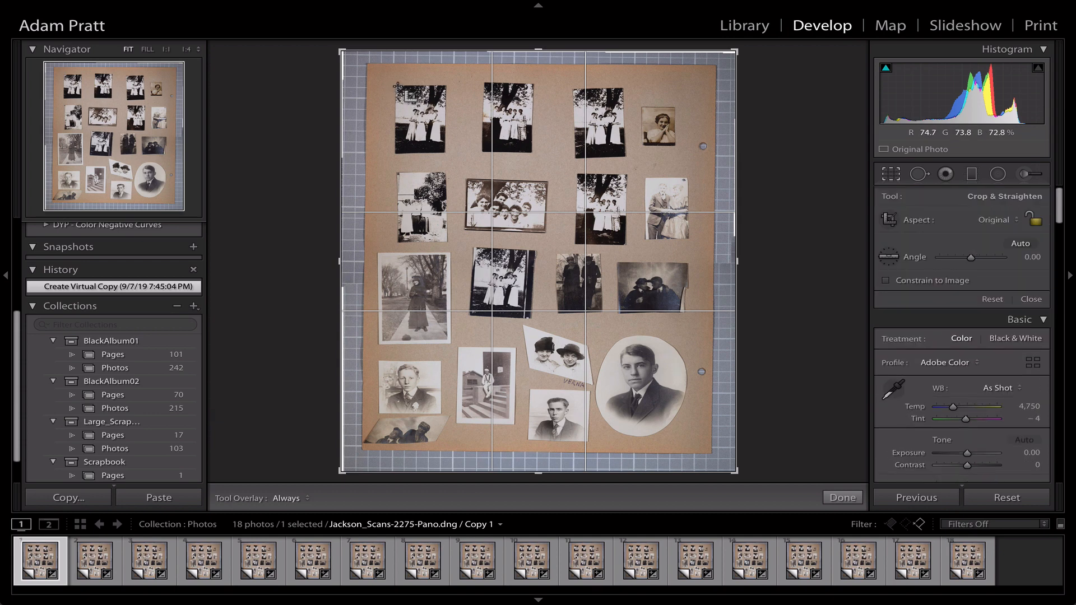
{"action": "left_click_drag", "start_coordinate": [398, 87], "coordinate": [443, 151]}
{"action": "key", "text": "Return"}
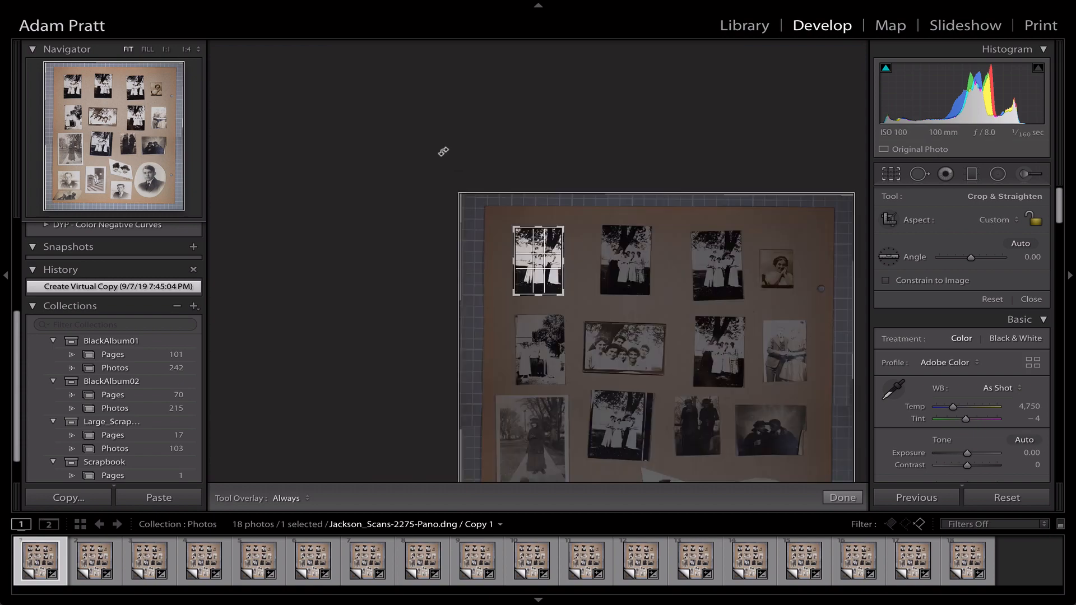
Step: Crop copy 2 to the second photo in the page's top row
{"action": "key", "text": "Right"}
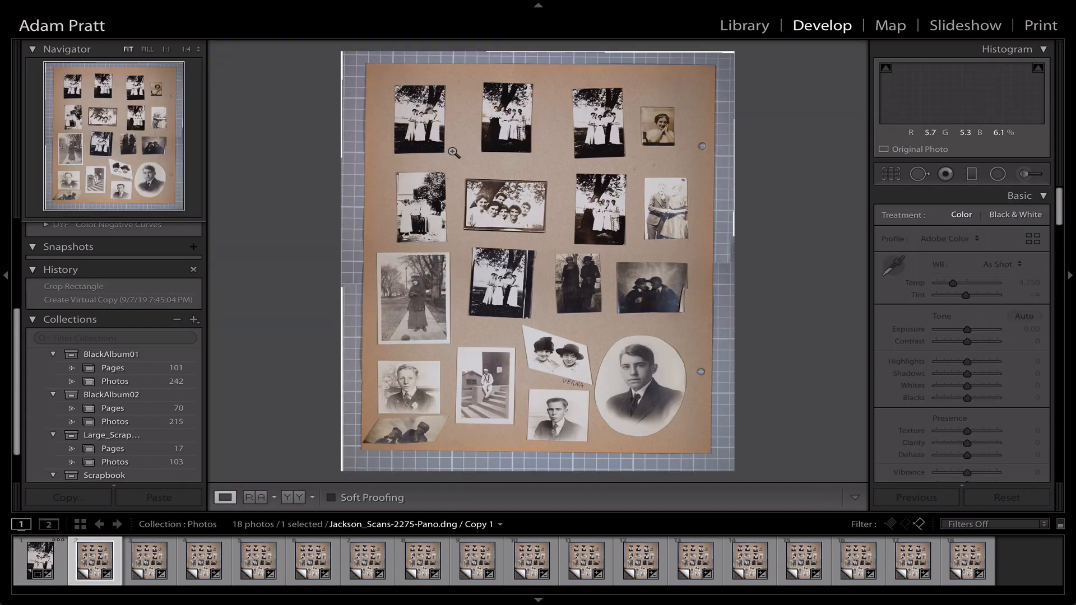
{"action": "key", "text": "r"}
{"action": "left_click_drag", "start_coordinate": [483, 84], "coordinate": [529, 151]}
{"action": "key", "text": "Return"}
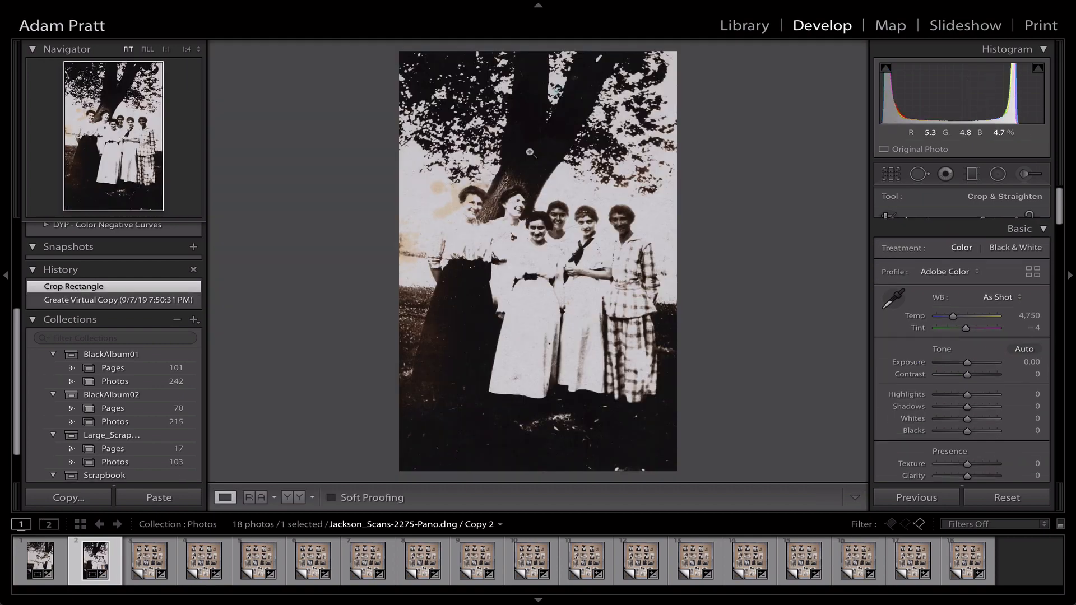
Step: Crop copy 3 to the third photo in the top row and straighten it to an angle of about 2.87
{"action": "key", "text": "Right"}
{"action": "key", "text": "r"}
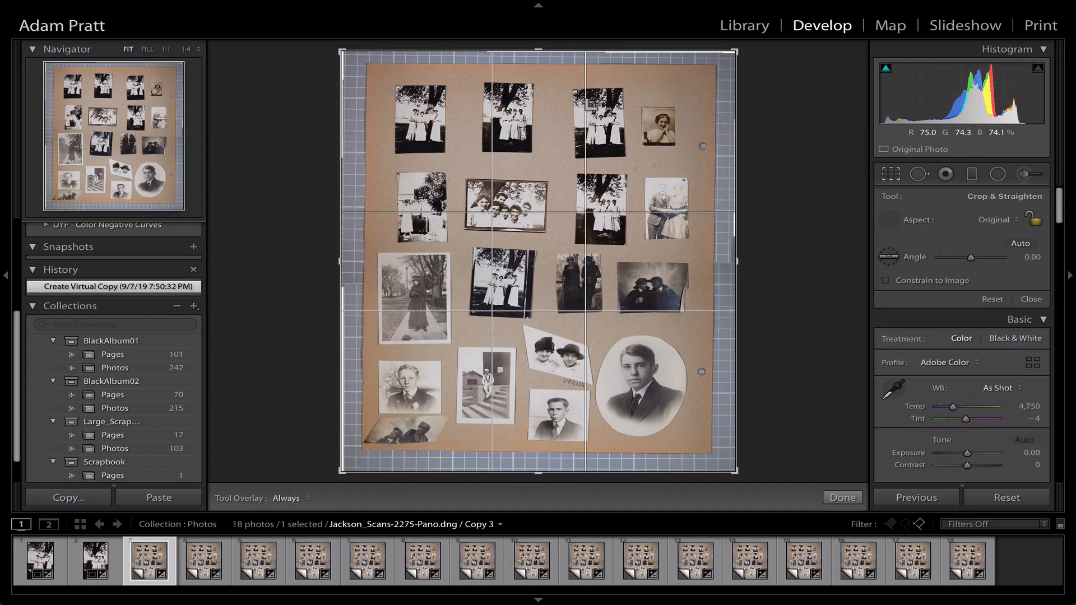
{"action": "left_click_drag", "start_coordinate": [574, 92], "coordinate": [620, 158]}
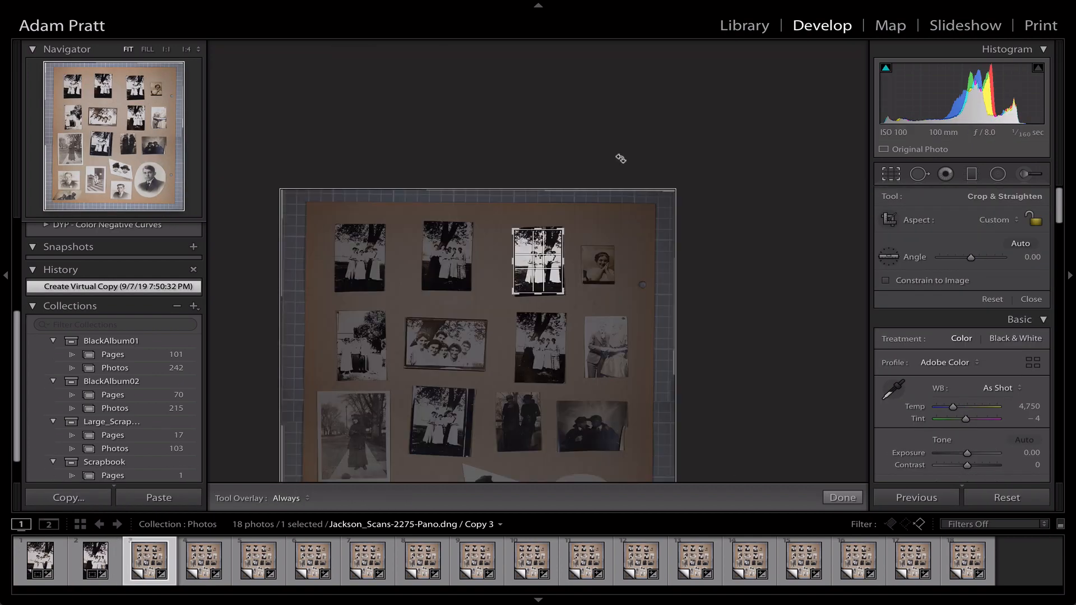
{"action": "left_click_drag", "start_coordinate": [583, 303], "coordinate": [536, 295]}
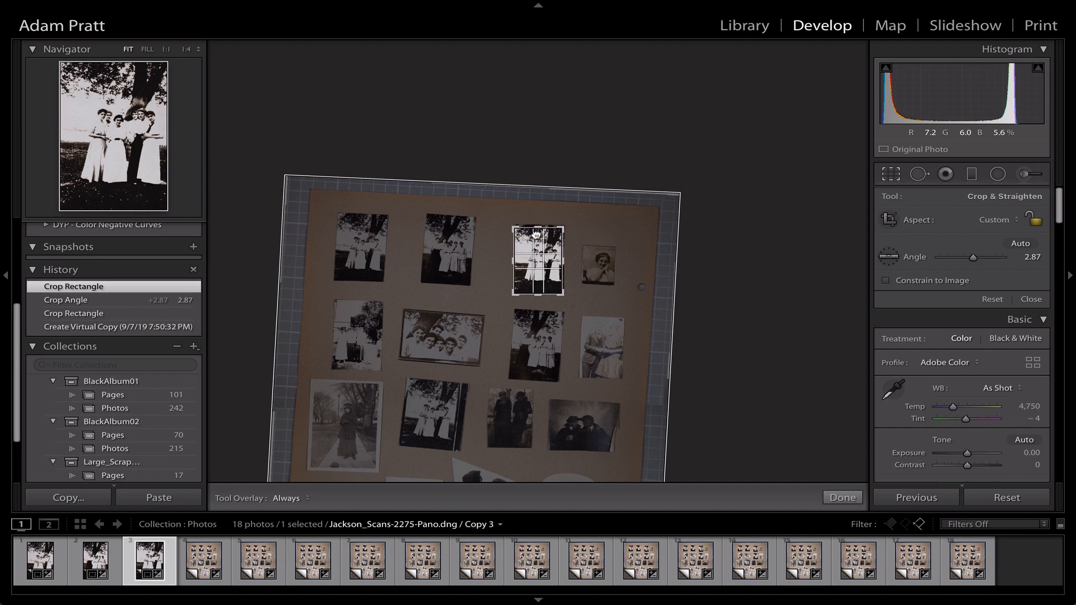
{"action": "key", "text": "Return"}
Step: Crop copy 4 to the small portrait of the woman at the end of the page's top row
{"action": "key", "text": "Right"}
{"action": "key", "text": "r"}
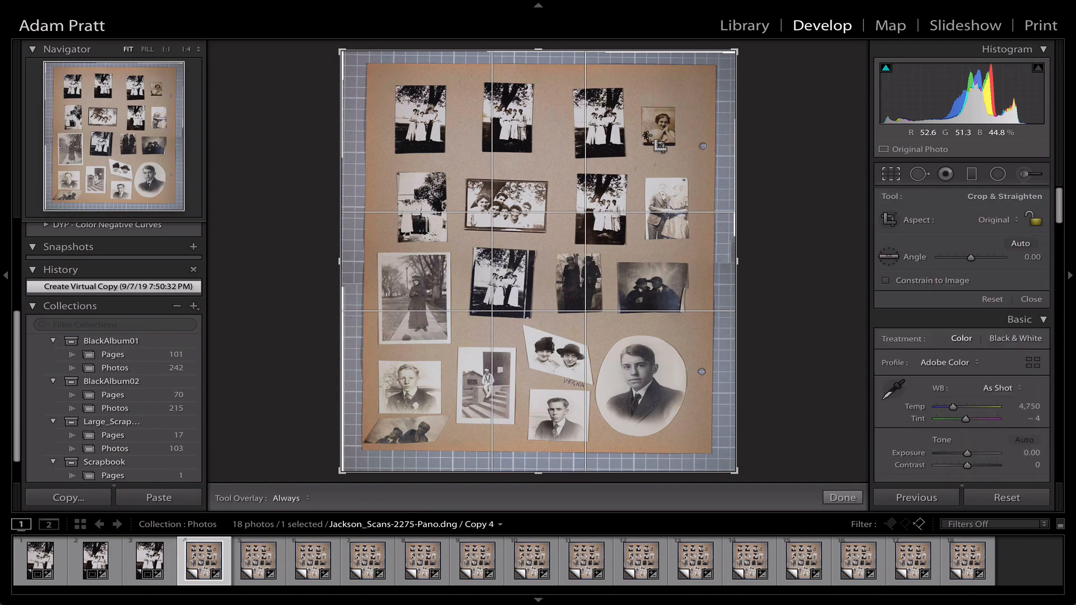
{"action": "left_click_drag", "start_coordinate": [645, 141], "coordinate": [675, 109]}
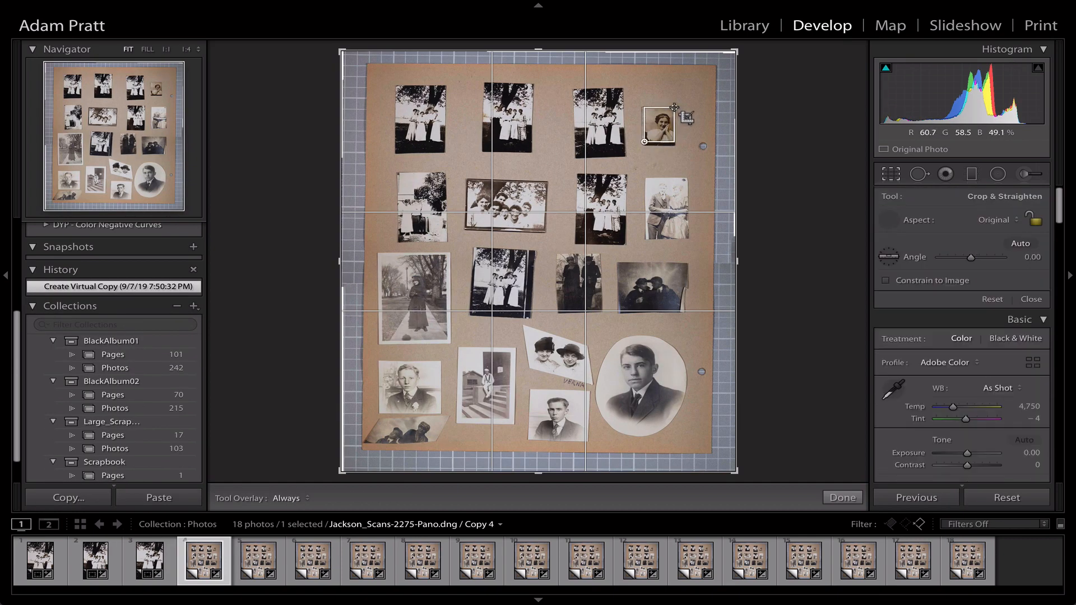
{"action": "key", "text": "Return"}
Step: Crop copy 5 to the first photo in the page's second row and recheck its crop frame
{"action": "key", "text": "Right"}
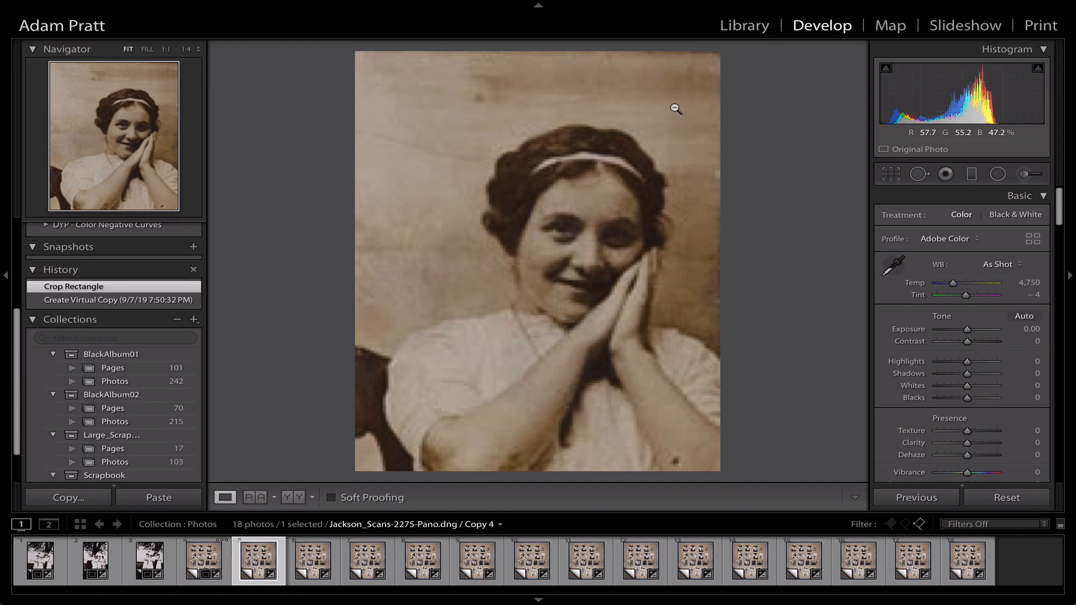
{"action": "key", "text": "r"}
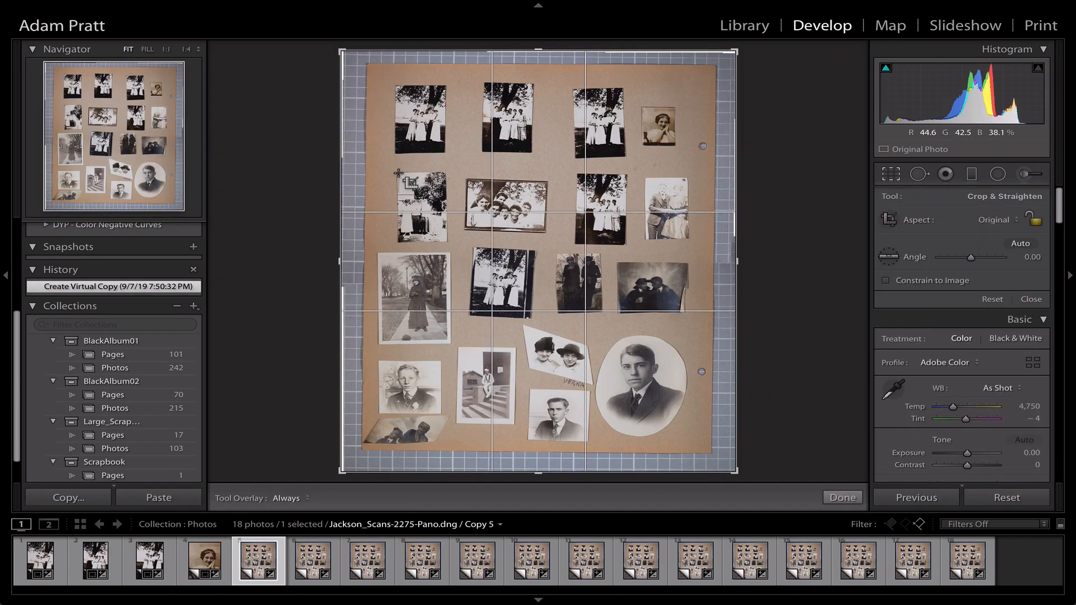
{"action": "left_click_drag", "start_coordinate": [398, 173], "coordinate": [445, 241]}
{"action": "key", "text": "Return"}
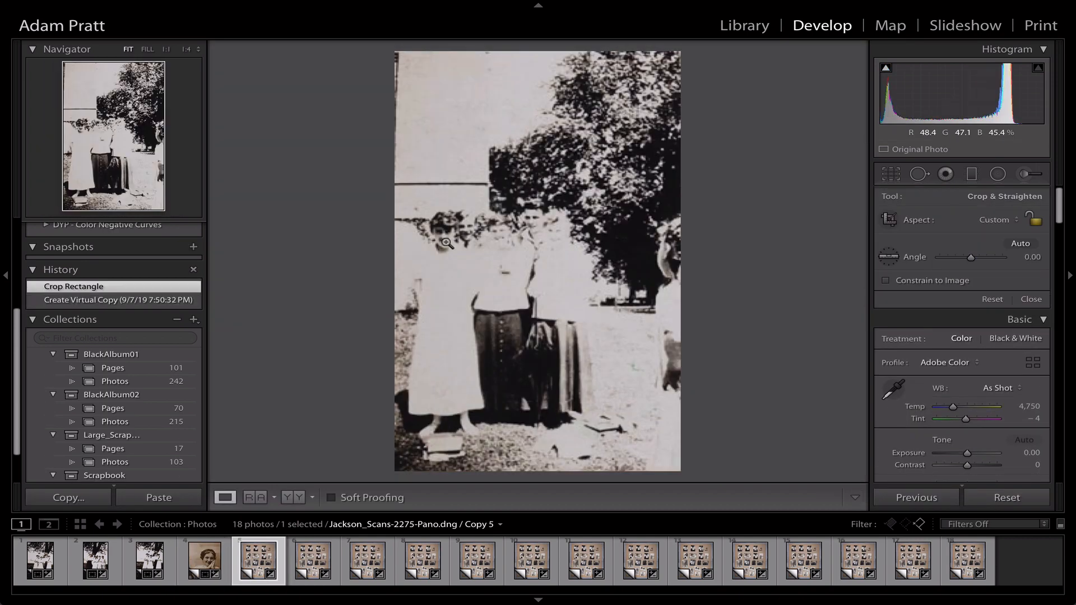
{"action": "key", "text": "r"}
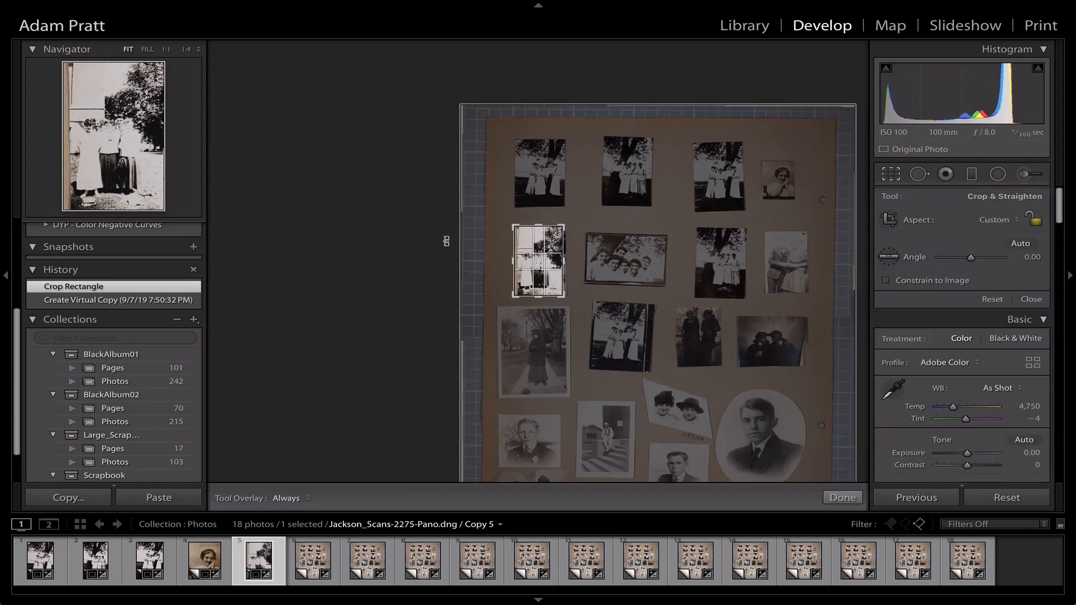
{"action": "key", "text": "Return"}
Step: Crop copy 6 to the horizontal group photo in the second row and straighten it to an angle of about -2.16
{"action": "key", "text": "Right"}
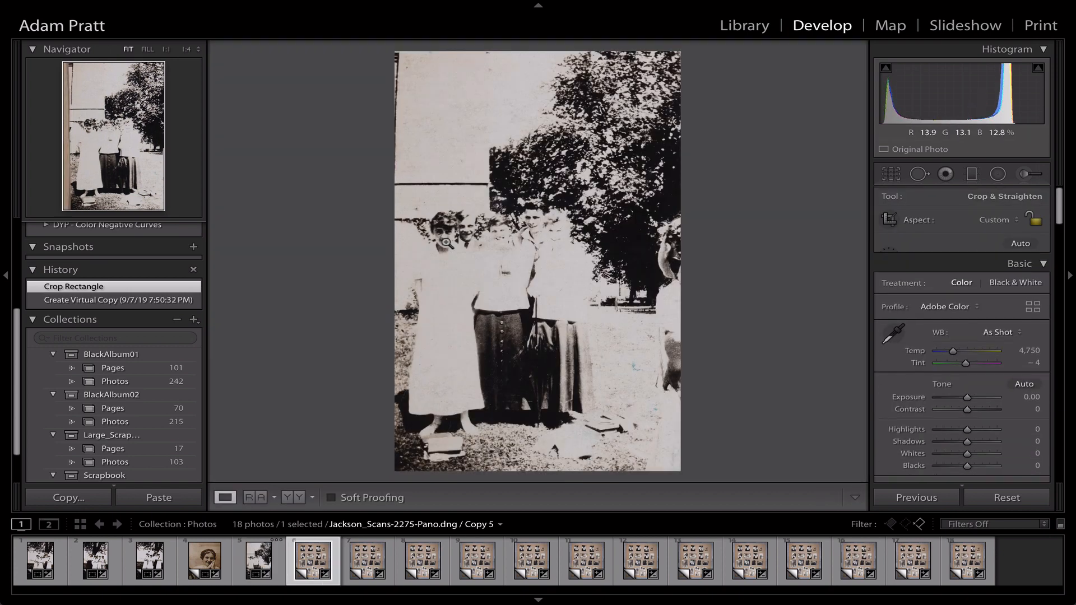
{"action": "key", "text": "r"}
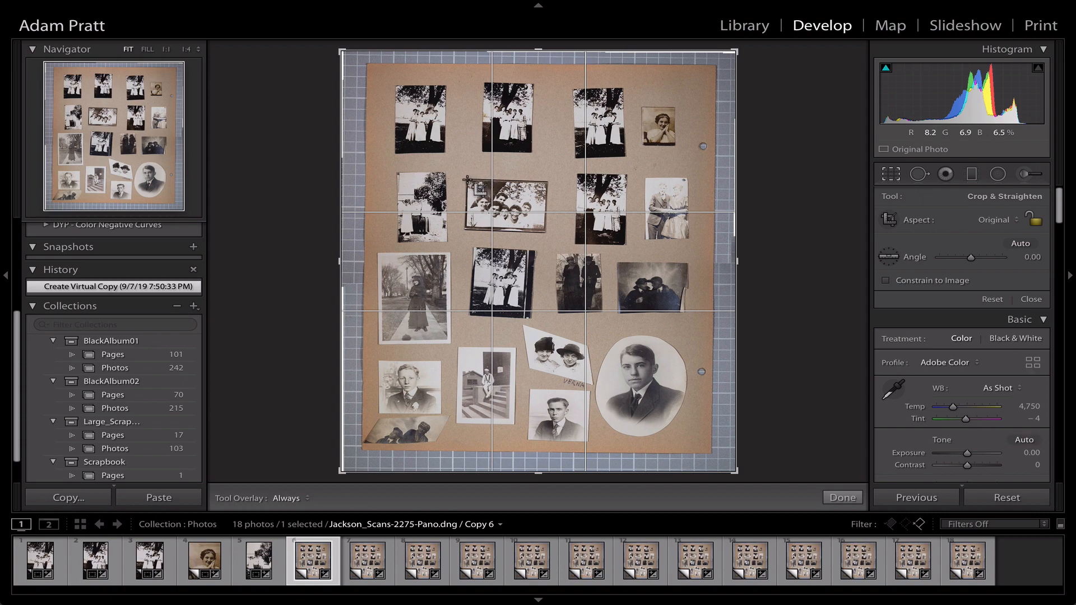
{"action": "left_click_drag", "start_coordinate": [467, 179], "coordinate": [548, 232]}
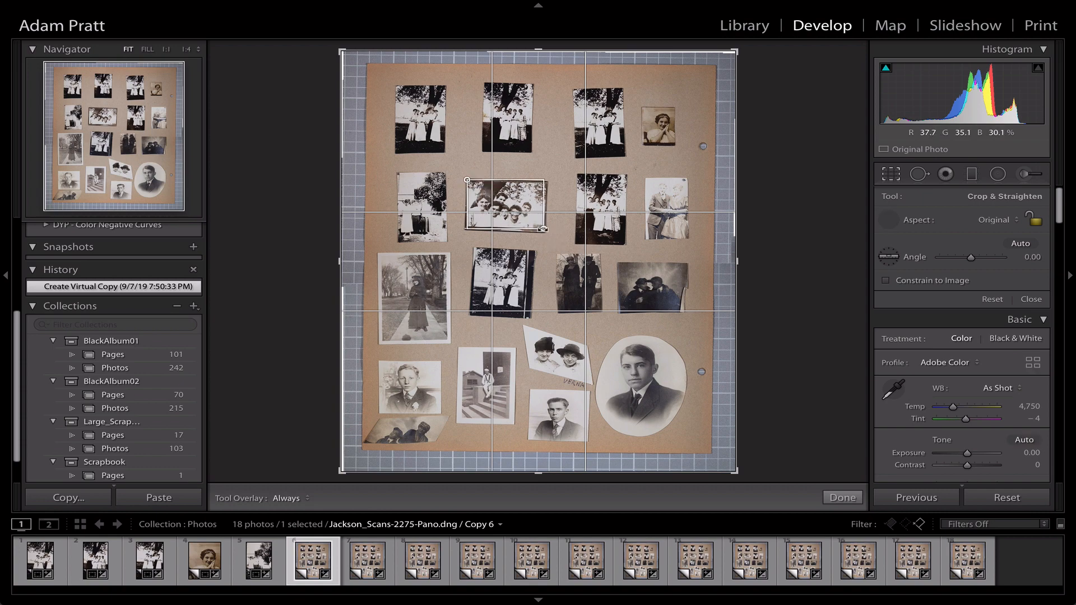
{"action": "left_click", "coordinate": [597, 269]}
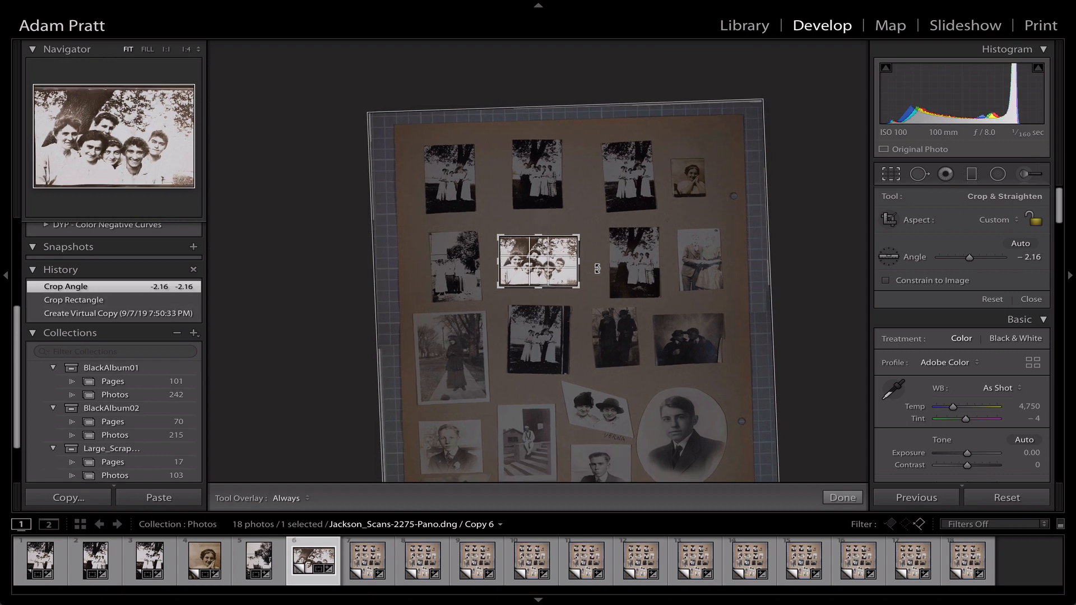
{"action": "key", "text": "Return"}
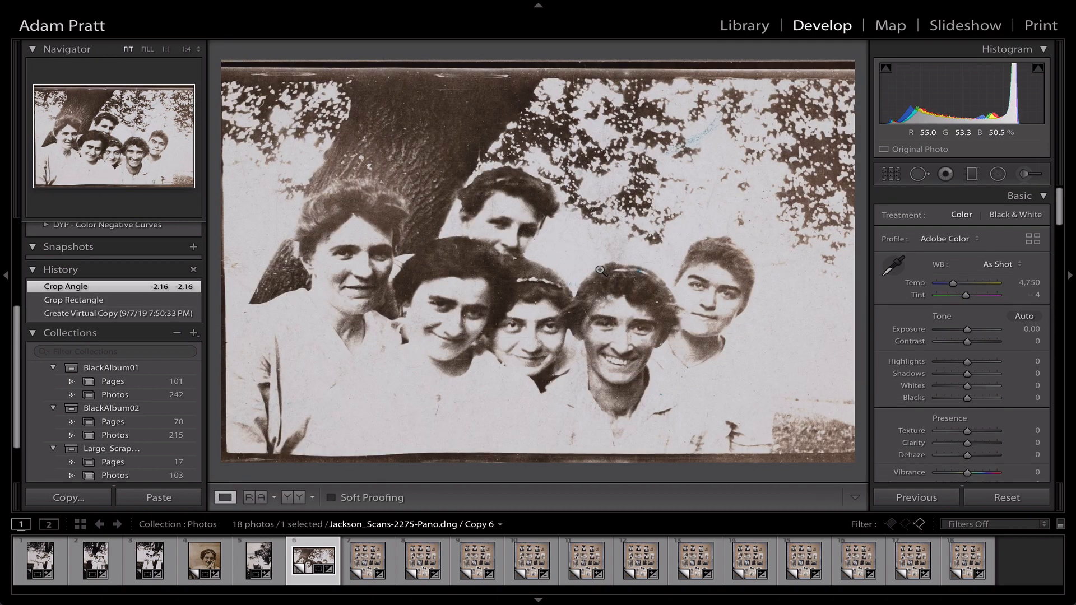
Step: Tighten the upper edge of copy 6's crop to remove the dark border above the group
{"action": "key", "text": "r"}
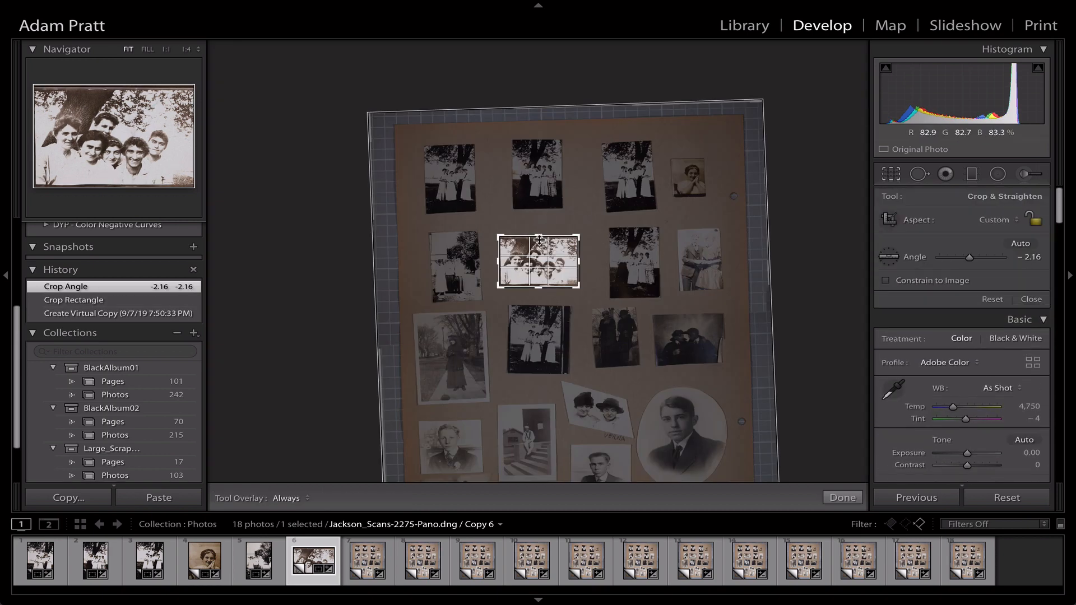
{"action": "left_click_drag", "start_coordinate": [539, 236], "coordinate": [539, 238]}
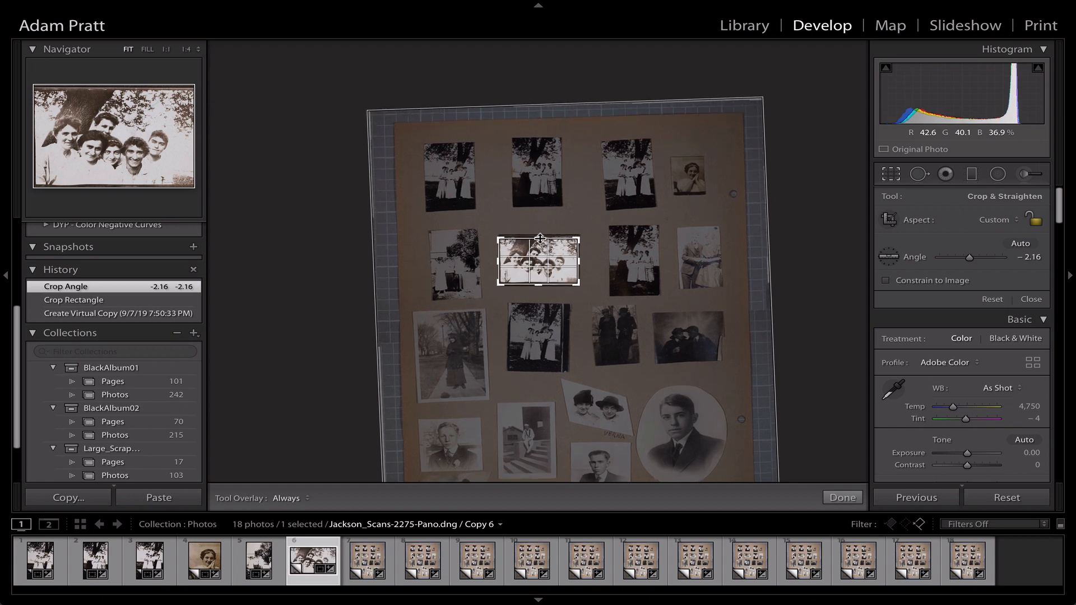
{"action": "key", "text": "Return"}
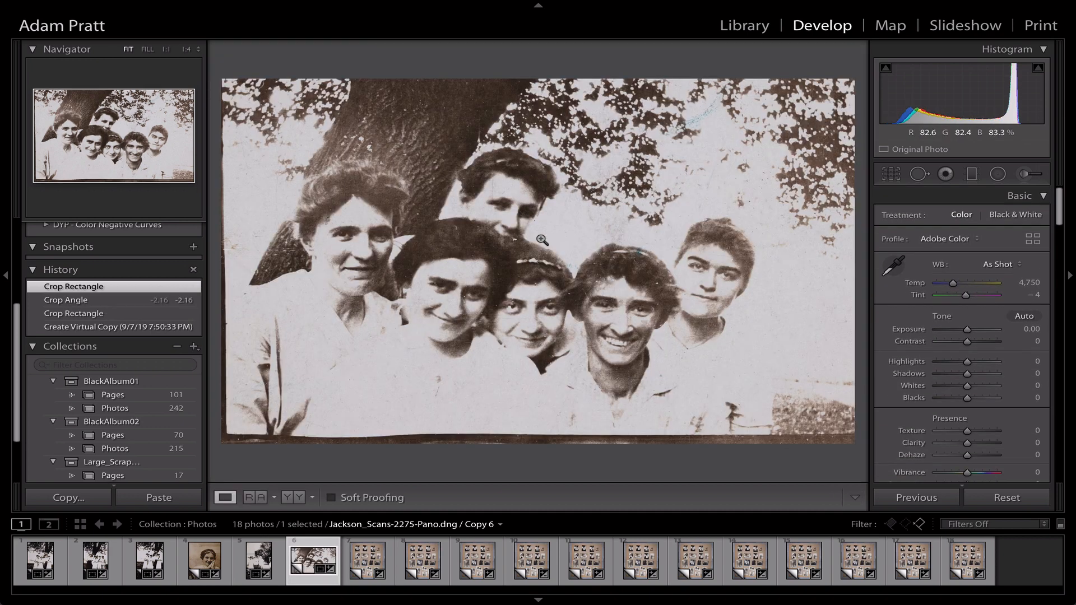
Step: Crop copy 7 to the third photo in the page's second row
{"action": "key", "text": "Right"}
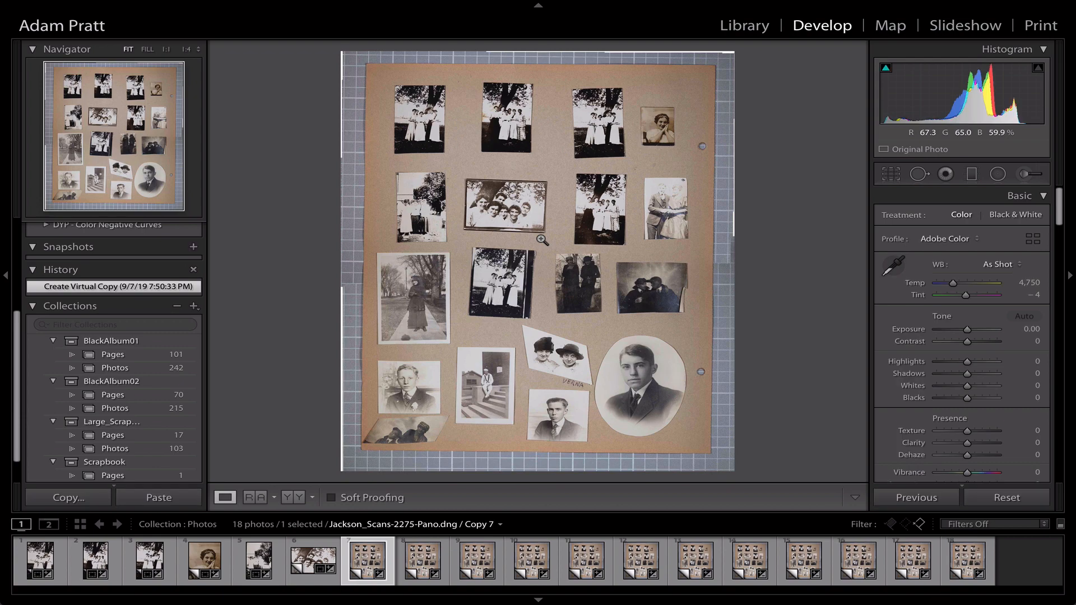
{"action": "key", "text": "r"}
{"action": "left_click_drag", "start_coordinate": [577, 176], "coordinate": [625, 243]}
{"action": "key", "text": "Return"}
Step: Crop copy 8 to the photo of the couple at the end of the page's second row
{"action": "key", "text": "Right"}
{"action": "key", "text": "r"}
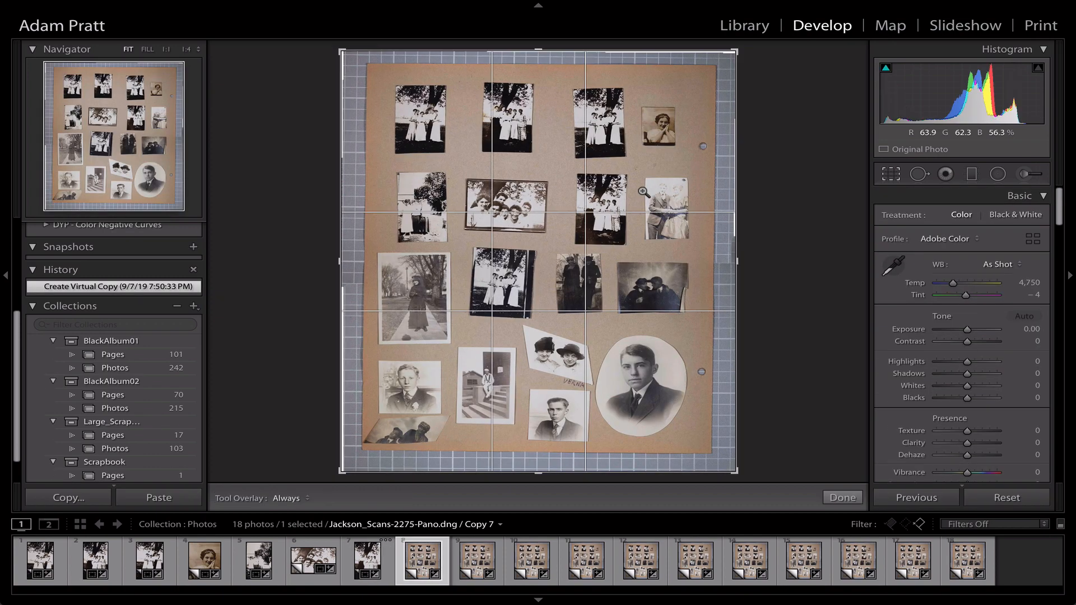
{"action": "left_click_drag", "start_coordinate": [648, 180], "coordinate": [681, 236]}
{"action": "key", "text": "Return"}
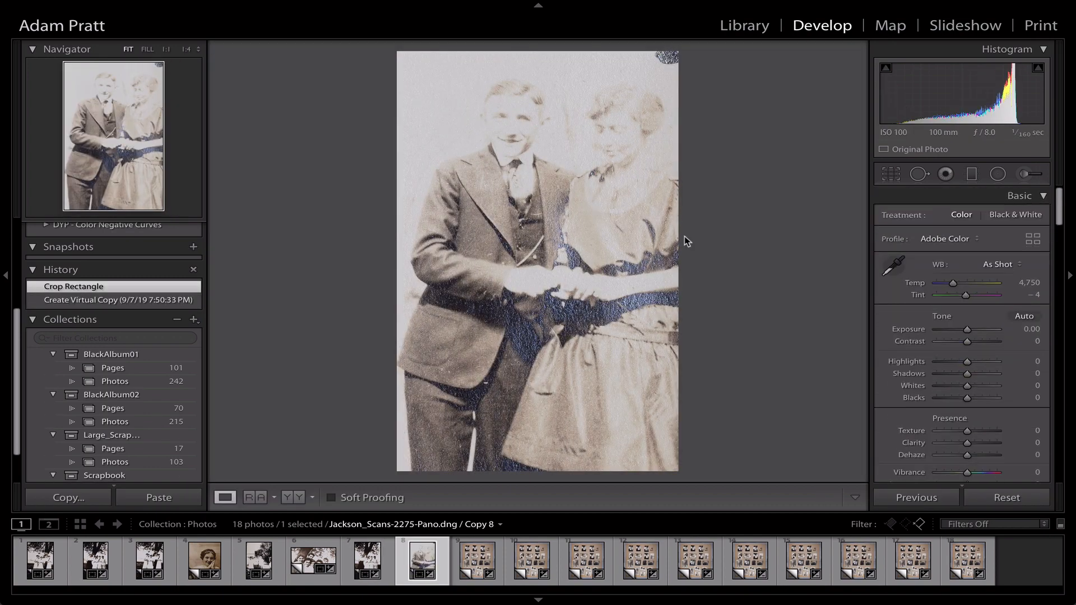
Step: Review the cropped and uncropped copies together in the Library grid, using the full window and smaller thumbnails
{"action": "key", "text": "g"}
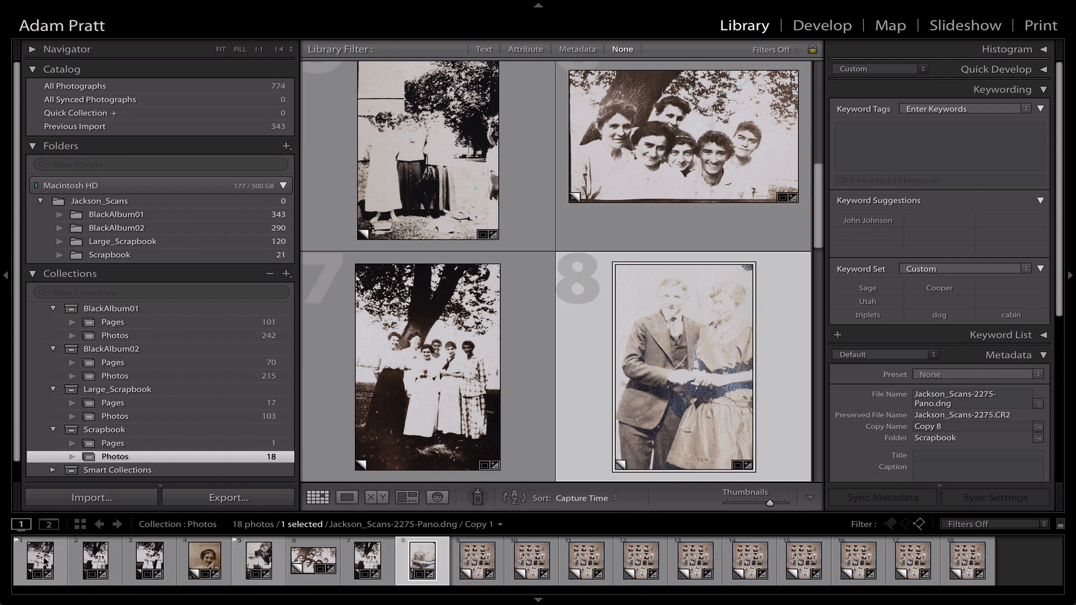
{"action": "left_click", "coordinate": [45, 561]}
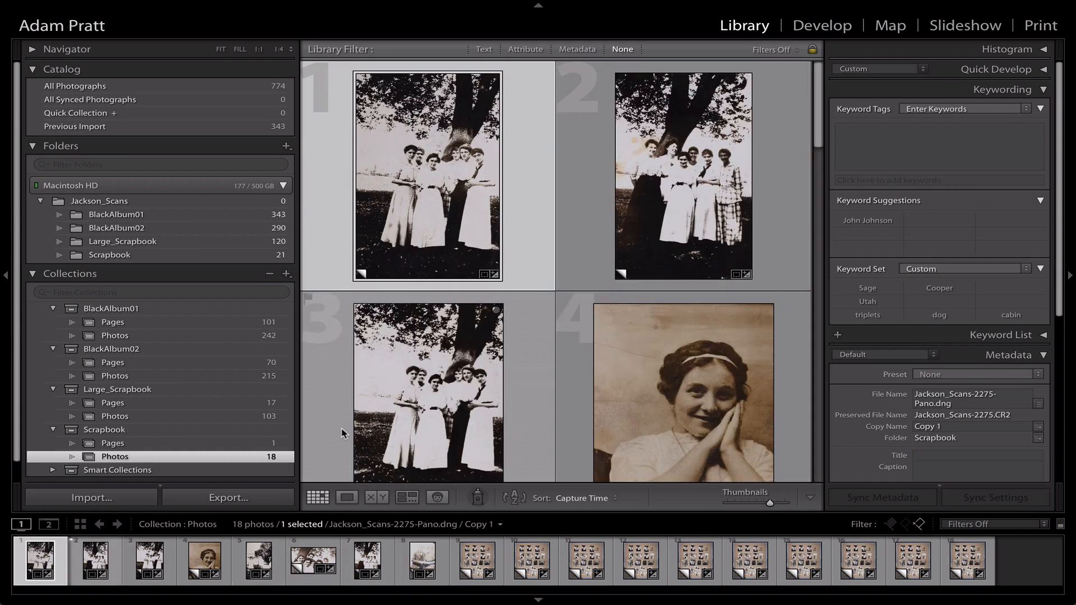
{"action": "key", "text": "shift+Tab"}
{"action": "scroll", "coordinate": [507, 371], "scroll_direction": "down", "scroll_amount": 6}
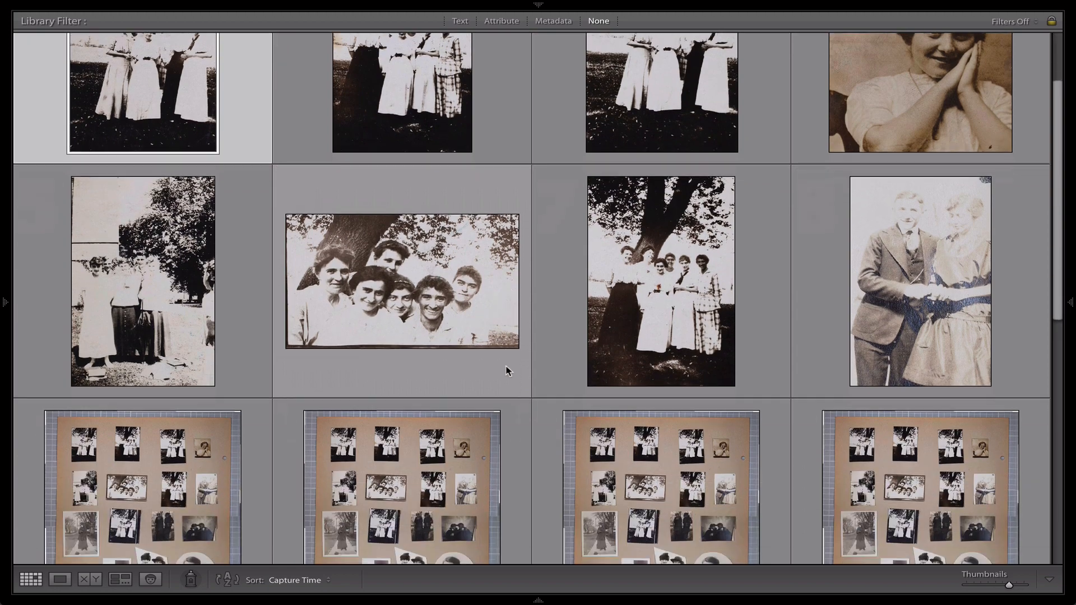
{"action": "scroll", "coordinate": [505, 371], "scroll_direction": "down", "scroll_amount": 3}
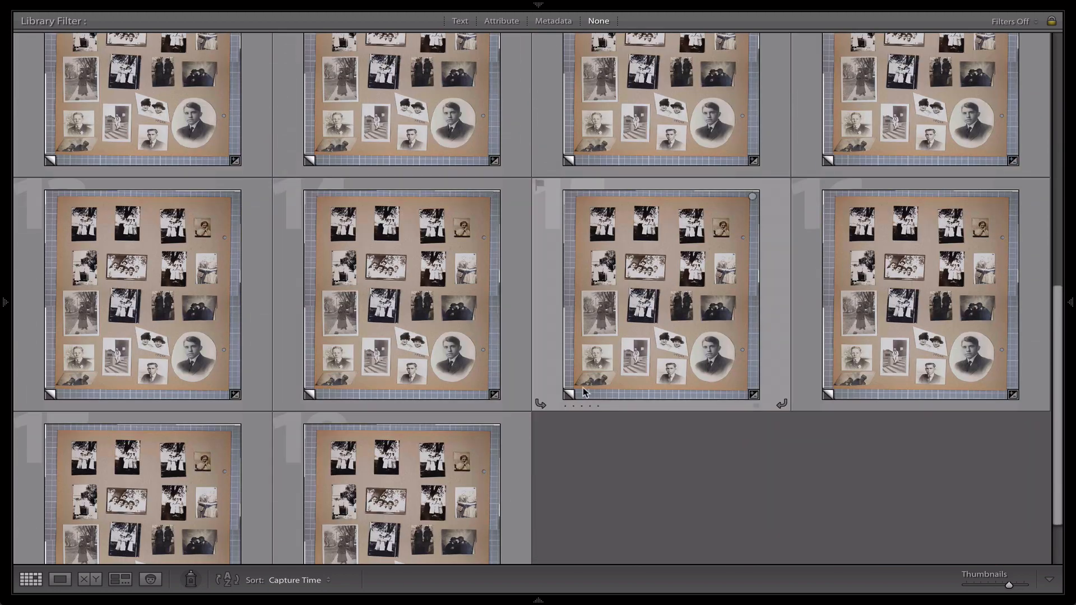
{"action": "key", "text": "minus"}
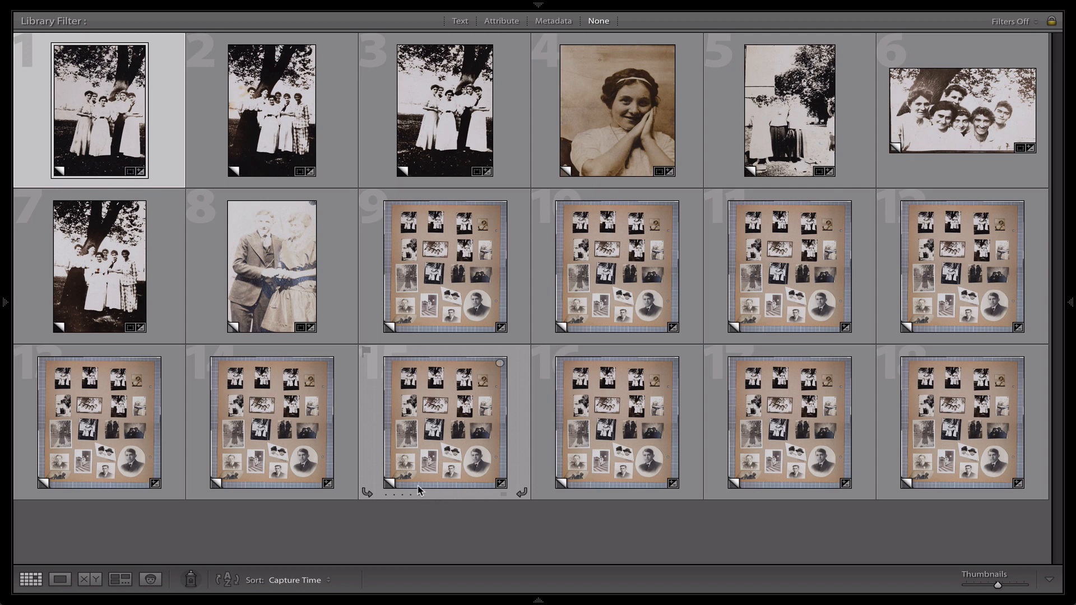
Step: Select all 18 copies and look over their export settings without exporting them
{"action": "key", "text": "shift+Tab"}
{"action": "key", "text": "super+a"}
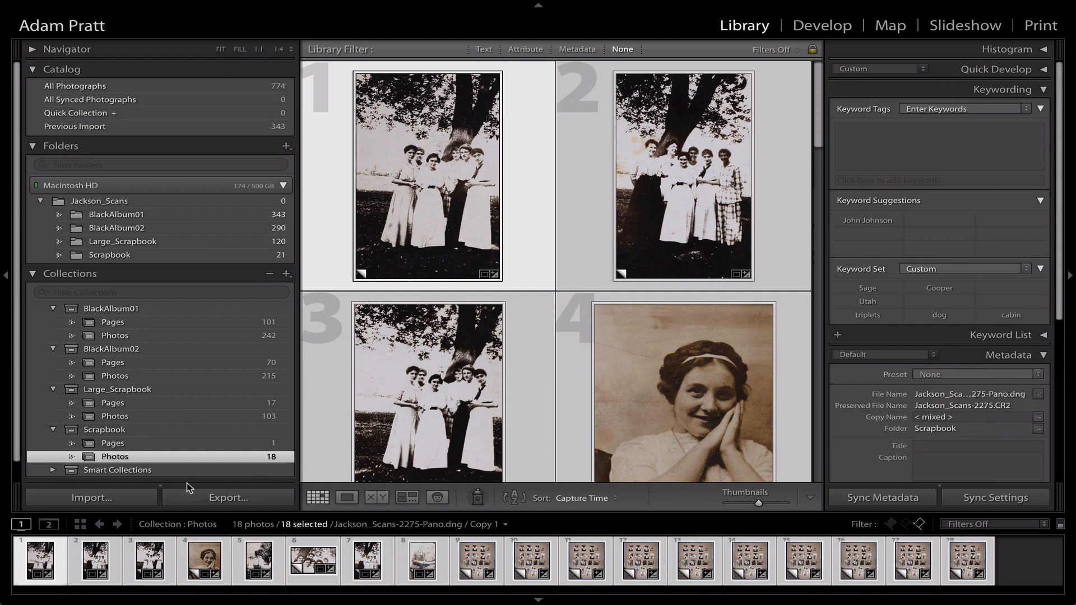
{"action": "left_click", "coordinate": [202, 498]}
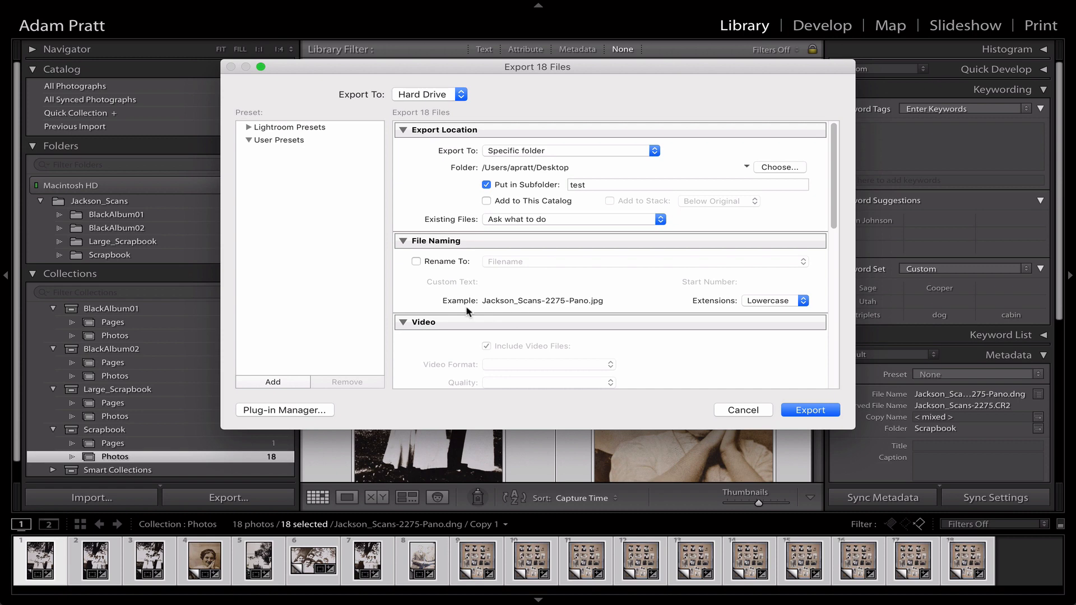
{"action": "left_click", "coordinate": [752, 414]}
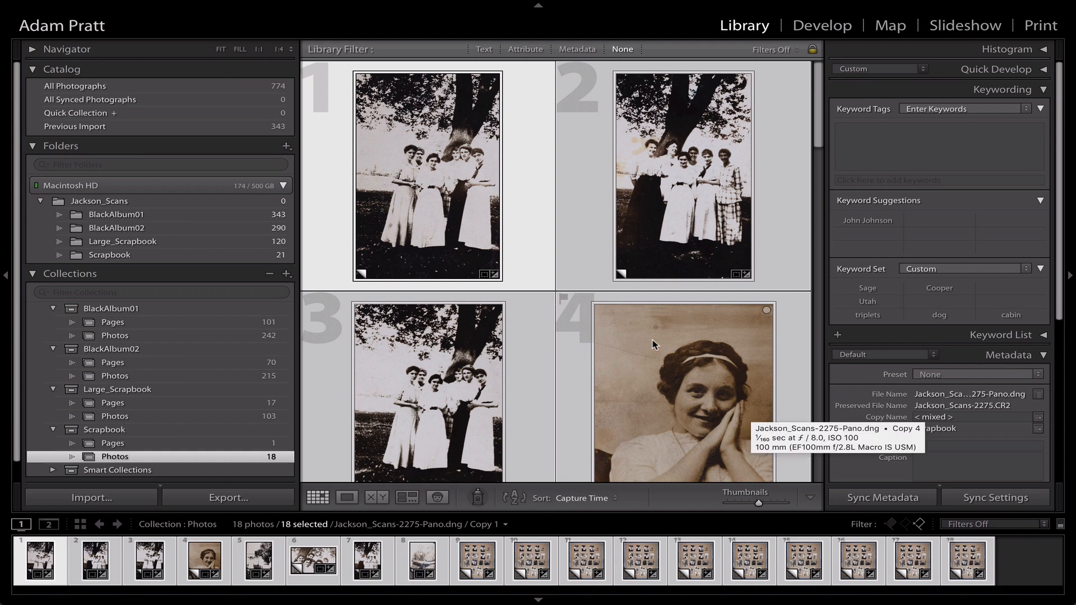
Step: Reduce the grid thumbnails by two sizes to view more of the copies at once
{"action": "key", "text": "minus"}
{"action": "key", "text": "minus"}
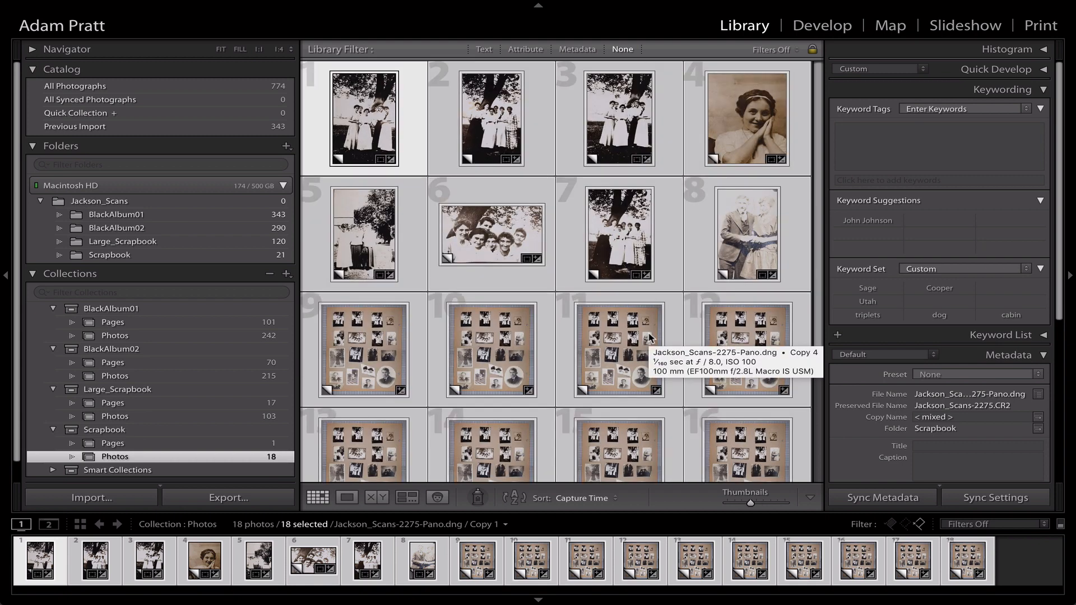